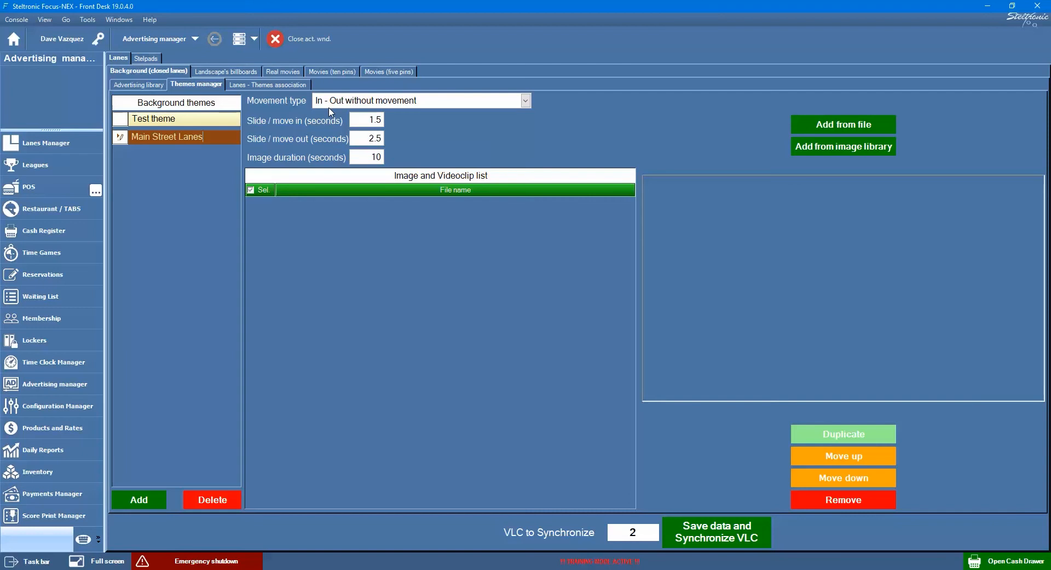
Set the movement type of the Main Street Lanes background theme to Slide Right - Slide Left
{"action": "left_click", "coordinate": [524, 104]}
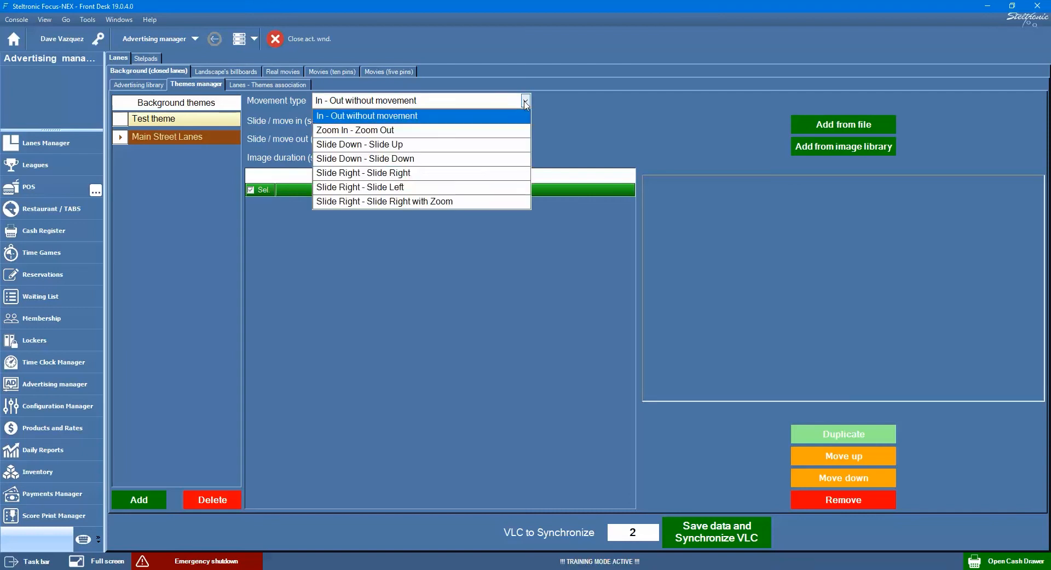
{"action": "left_click", "coordinate": [461, 187]}
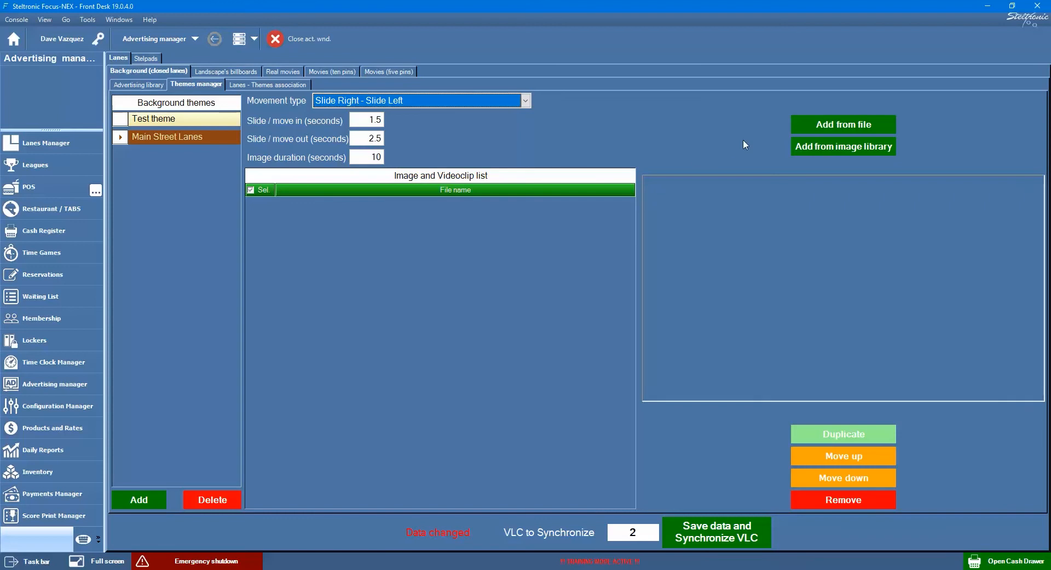
{"action": "left_click", "coordinate": [836, 125]}
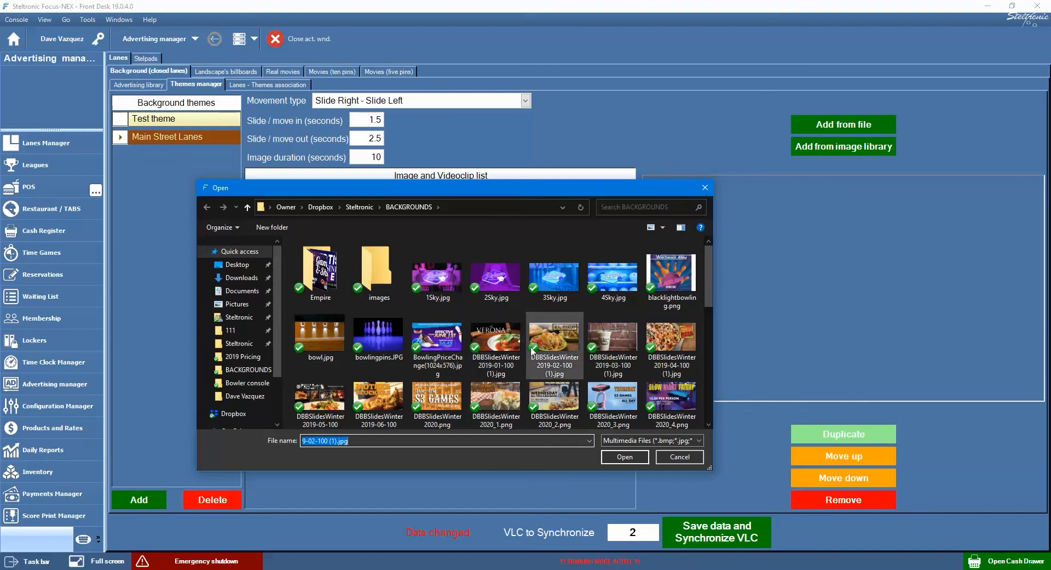
{"action": "left_click", "coordinate": [499, 342]}
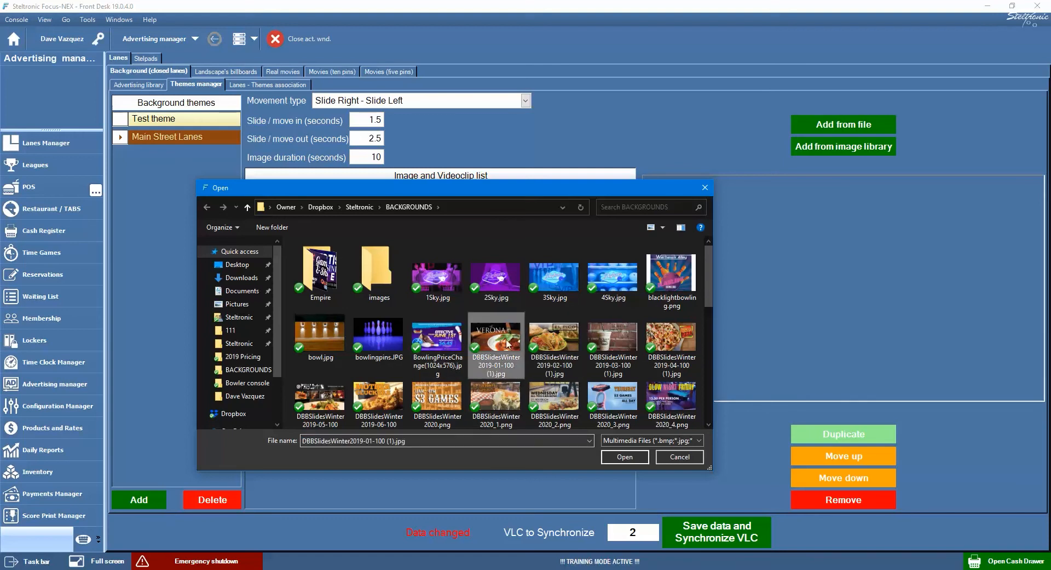
{"action": "left_click", "coordinate": [553, 344], "text": "ctrl"}
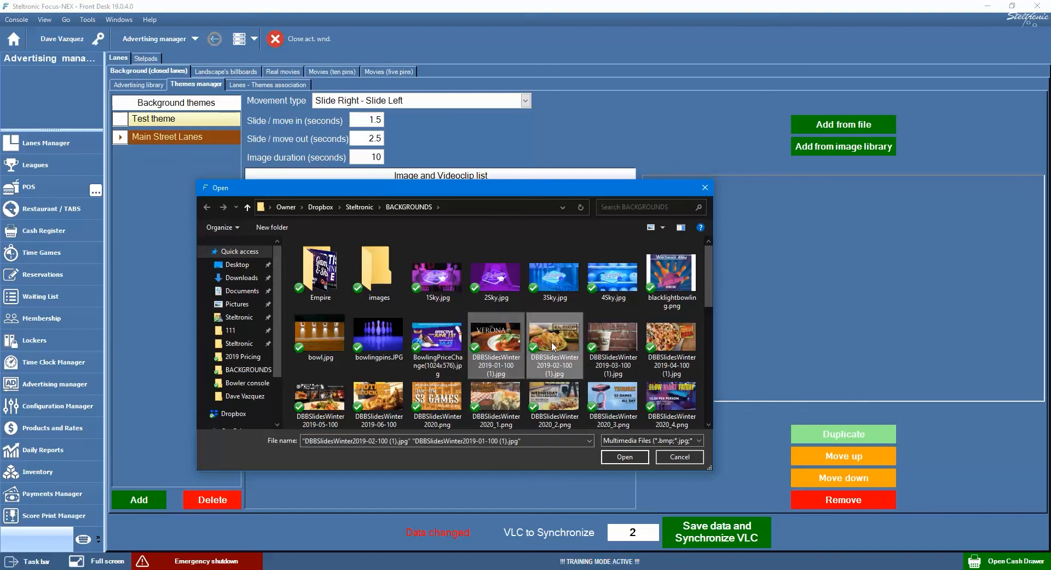
{"action": "left_click", "coordinate": [637, 458]}
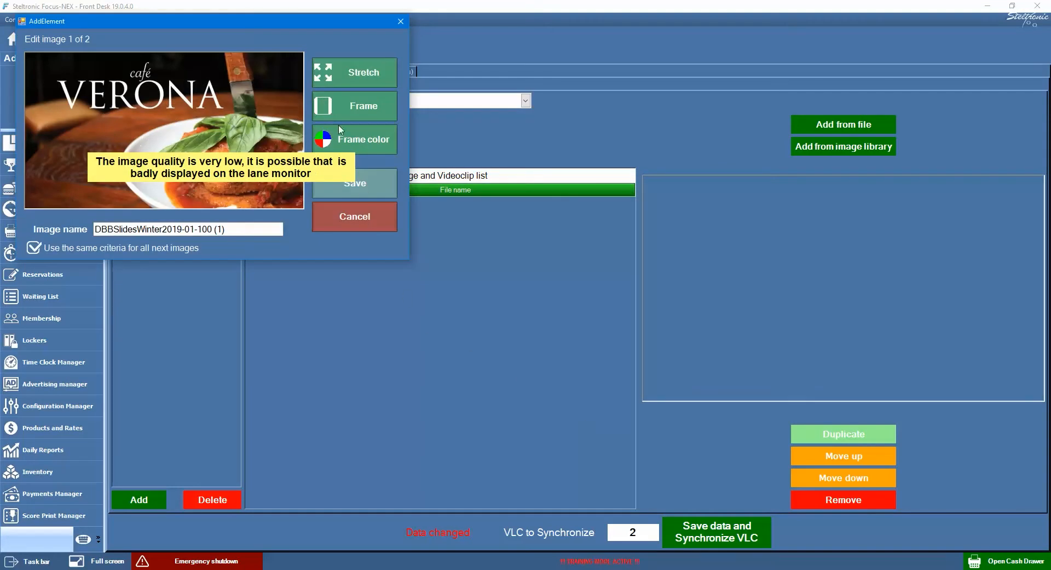
{"action": "left_click", "coordinate": [371, 188]}
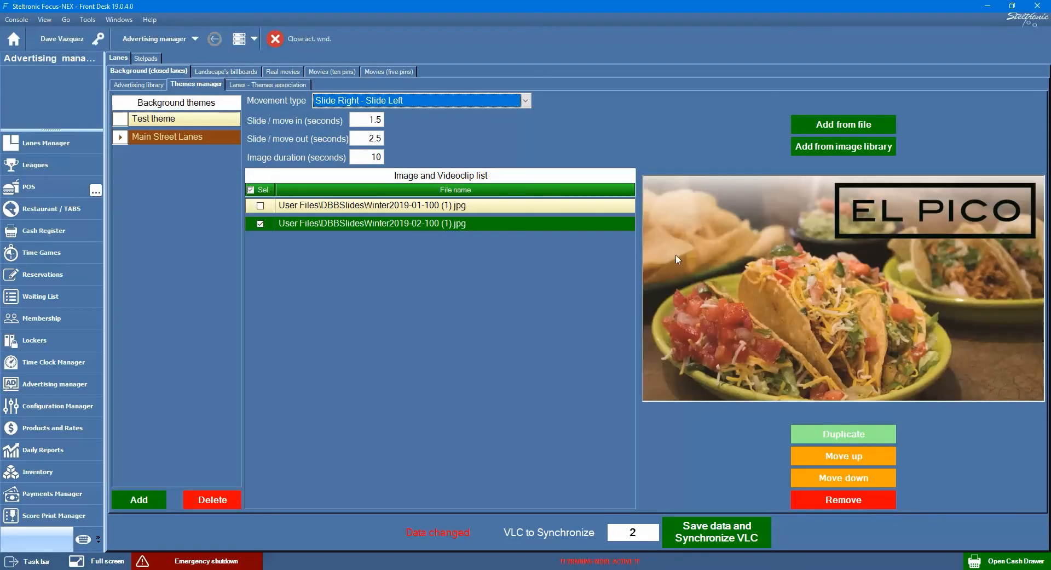
{"action": "left_click", "coordinate": [576, 227]}
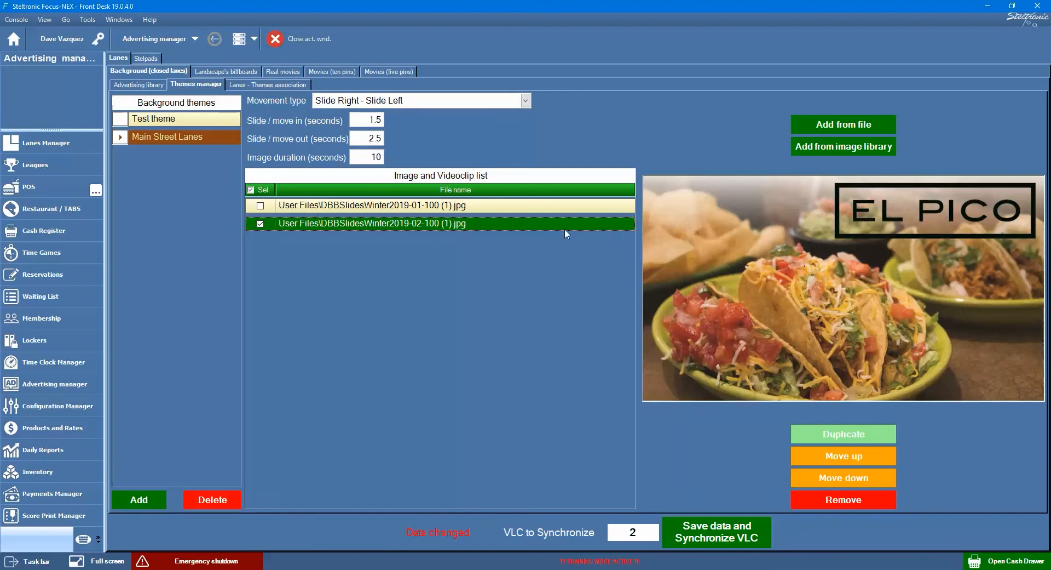
{"action": "left_click", "coordinate": [559, 211]}
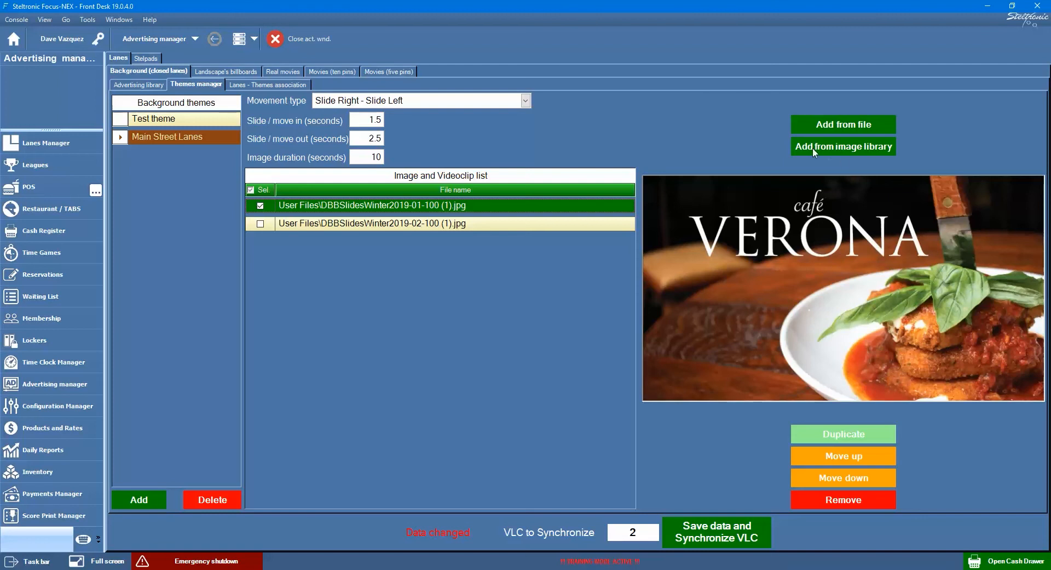
Browse the Animals and Cars folders of the image library and open its User Files folder
{"action": "left_click", "coordinate": [843, 147]}
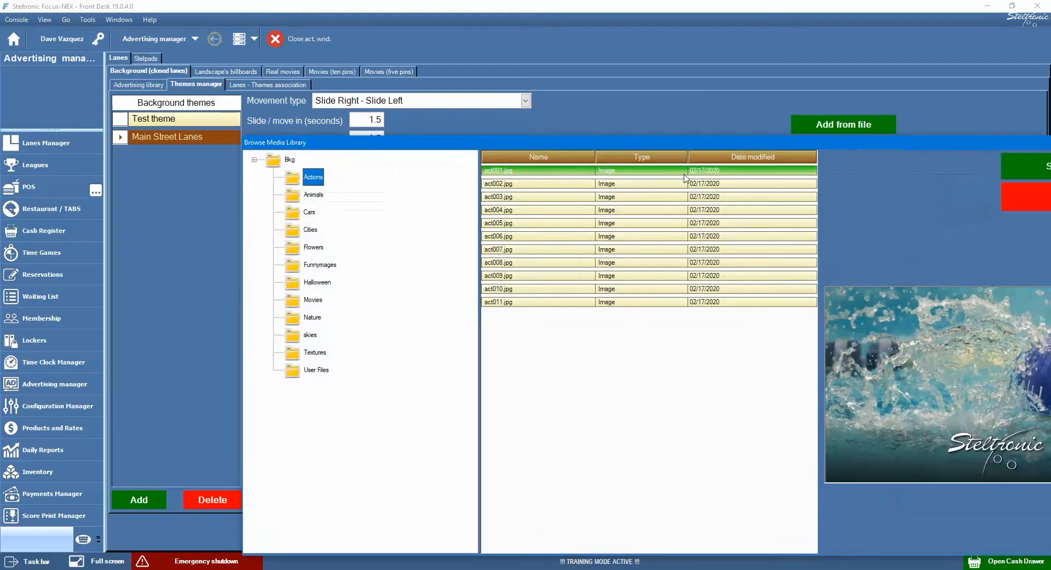
{"action": "left_click", "coordinate": [314, 194]}
{"action": "left_click", "coordinate": [310, 212]}
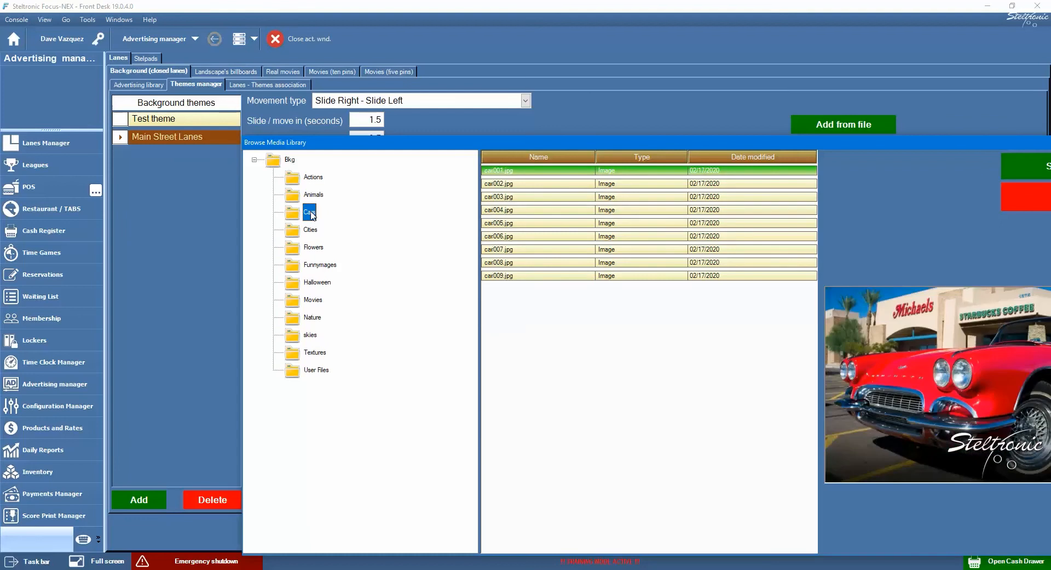
{"action": "left_click", "coordinate": [316, 369]}
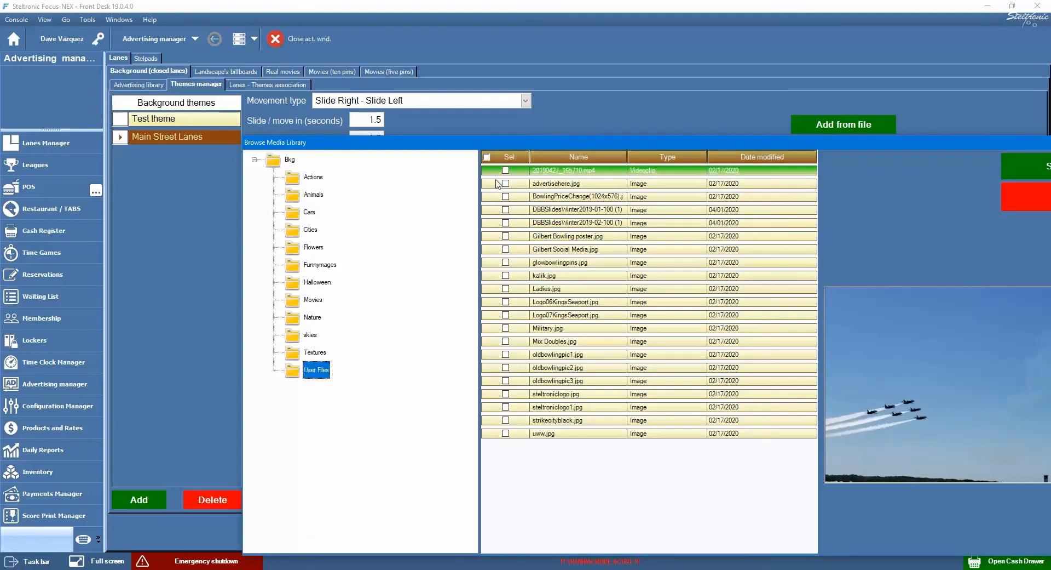
Select 20190427_165710.mp4, advertisehere.jpg, BowlingPriceChange(1024x576), Gilbert Bowling poster.jpg, Gilbert Social Media.jpg and glowbowlingpins.jpg among the library's user files
{"action": "left_click", "coordinate": [506, 173]}
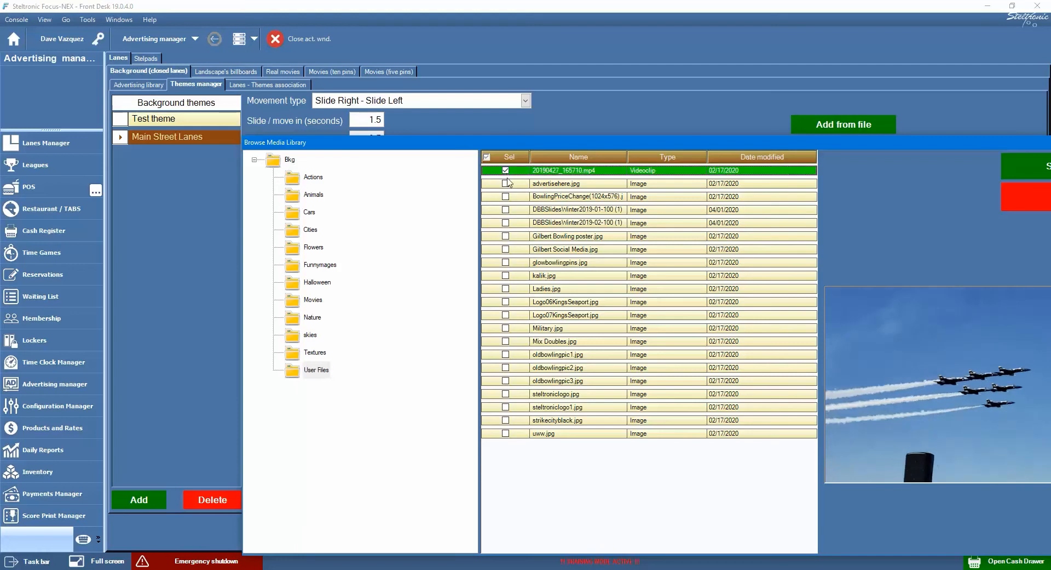
{"action": "left_click", "coordinate": [506, 184]}
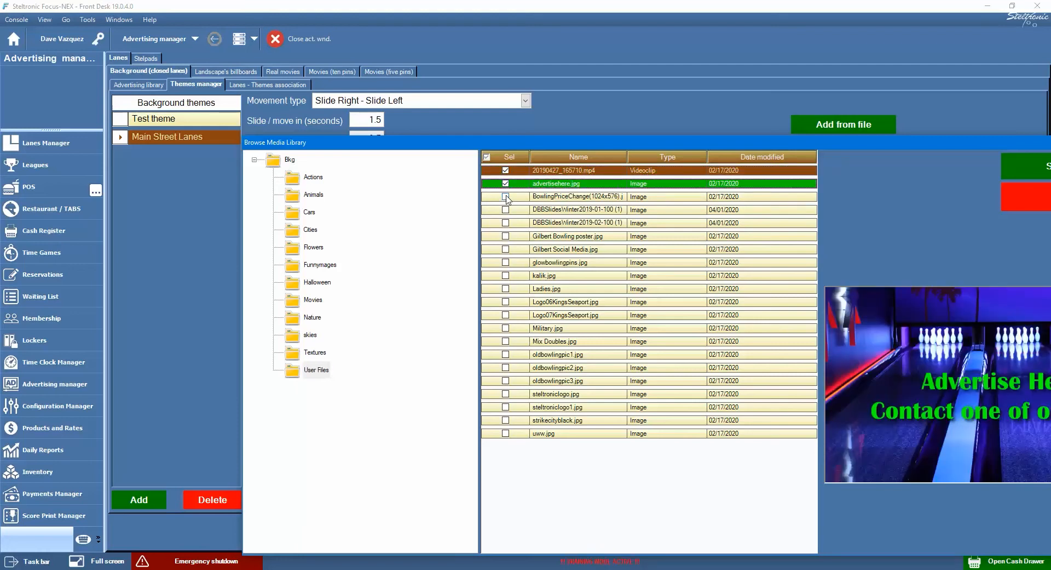
{"action": "left_click", "coordinate": [506, 196]}
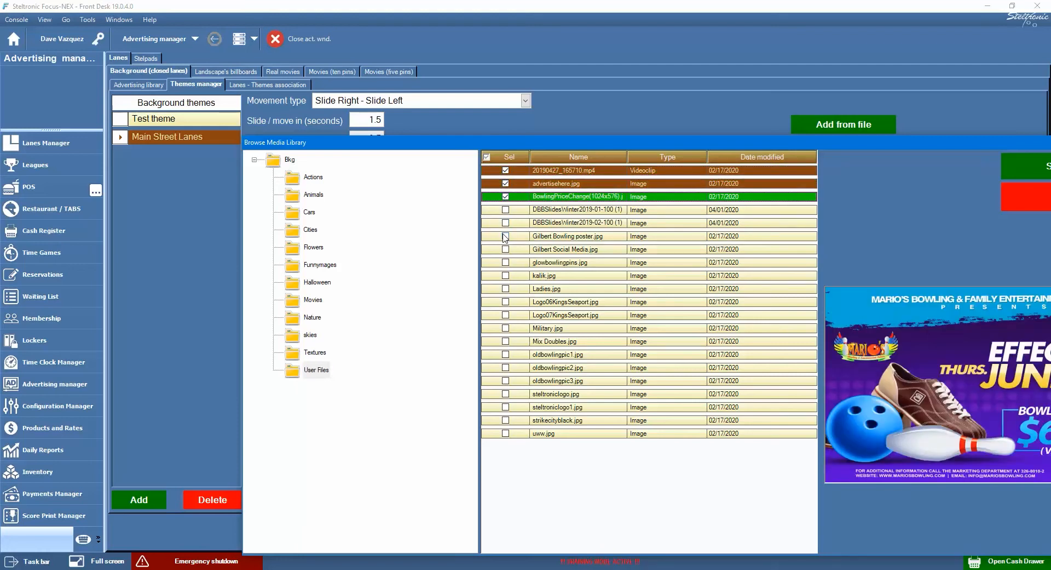
{"action": "left_click", "coordinate": [506, 237]}
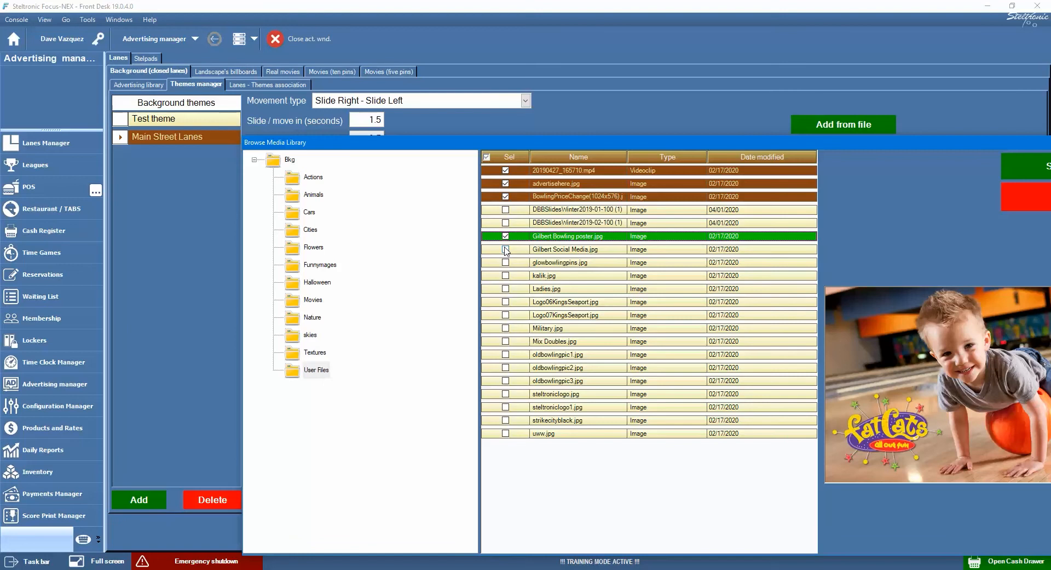
{"action": "left_click", "coordinate": [506, 250]}
{"action": "left_click", "coordinate": [506, 264]}
Also select kalik.jpg, Ladies.jpg, Logo06KingsSeaport.jpg, Logo07KingsSeaport.jpg and Military.jpg, and add all selected library files to the theme
{"action": "left_click", "coordinate": [506, 276]}
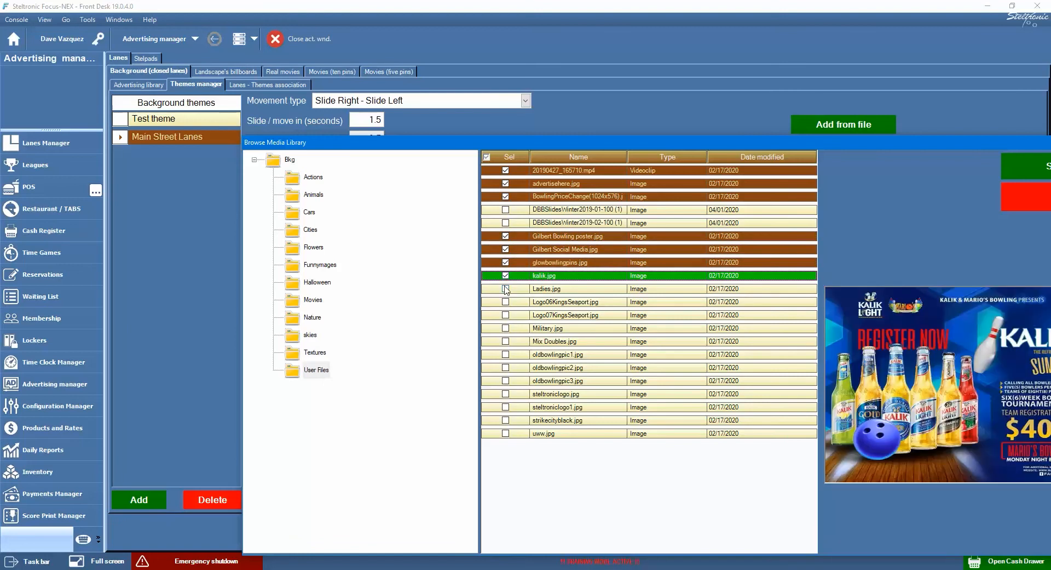
{"action": "left_click", "coordinate": [506, 289]}
{"action": "left_click", "coordinate": [506, 302]}
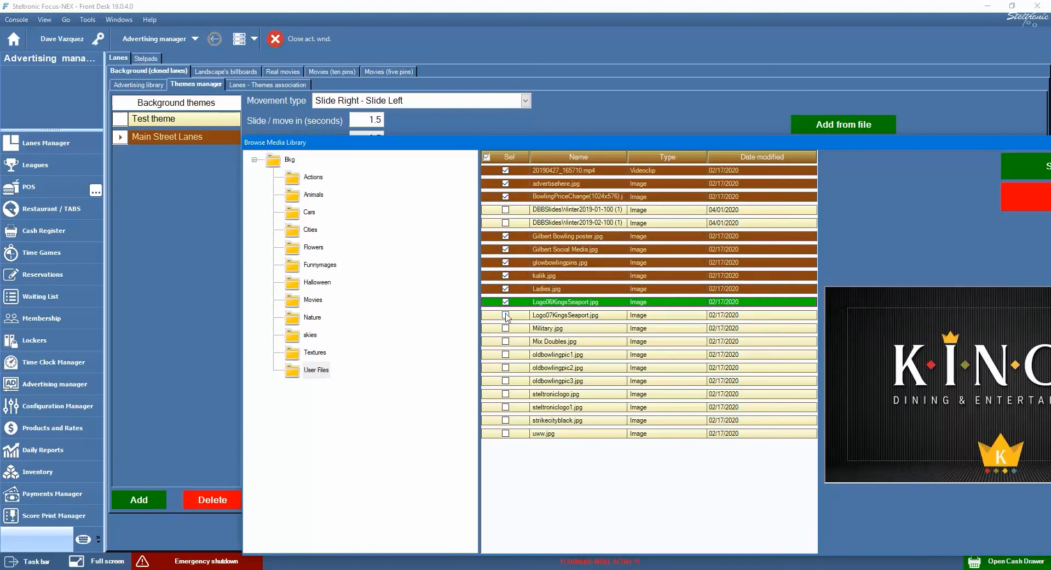
{"action": "left_click", "coordinate": [506, 316]}
{"action": "left_click", "coordinate": [506, 328]}
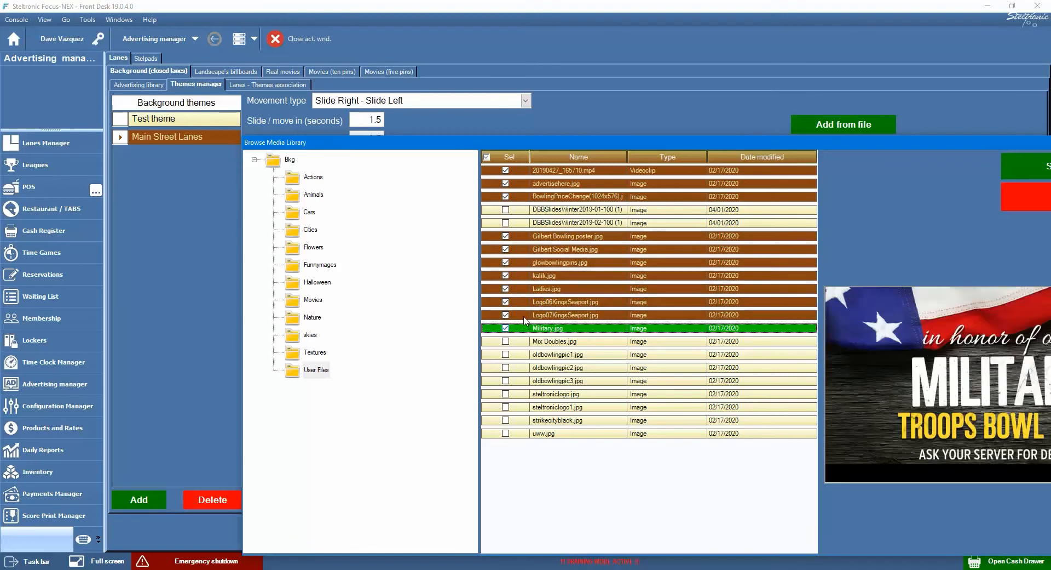
{"action": "left_click_drag", "start_coordinate": [1001, 146], "coordinate": [848, 121]}
{"action": "left_click", "coordinate": [886, 141]}
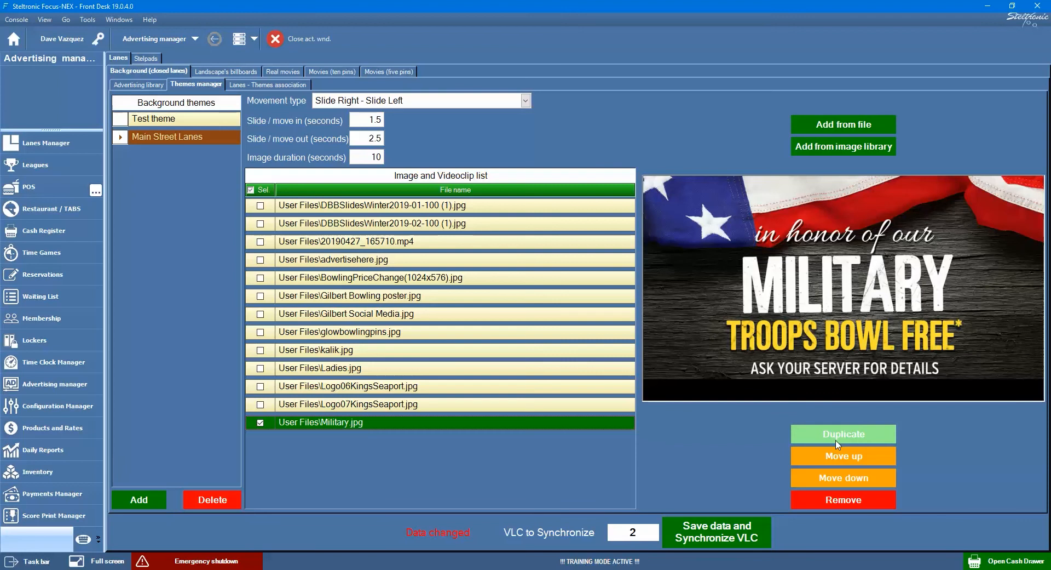
Move the 20190427_165710.mp4 videoclip to the first position in the theme's list and preview advertisehere.jpg
{"action": "left_click", "coordinate": [353, 384]}
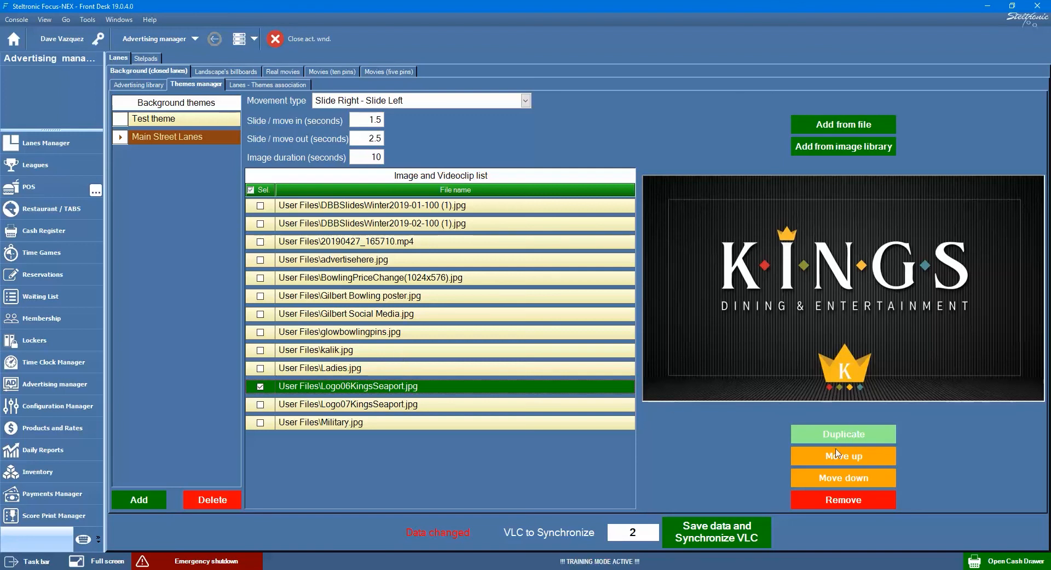
{"action": "left_click", "coordinate": [385, 243]}
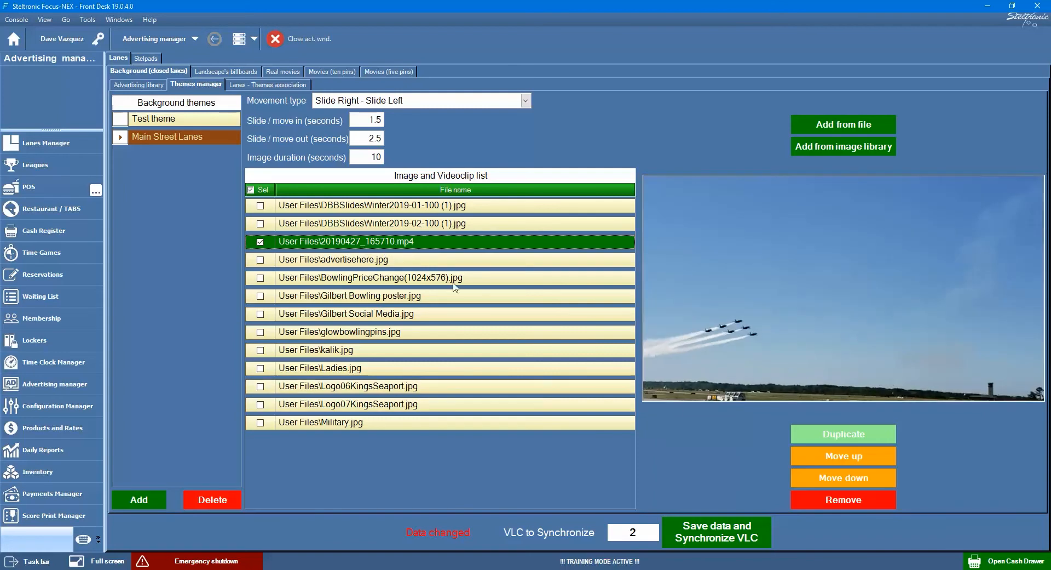
{"action": "left_click", "coordinate": [819, 459]}
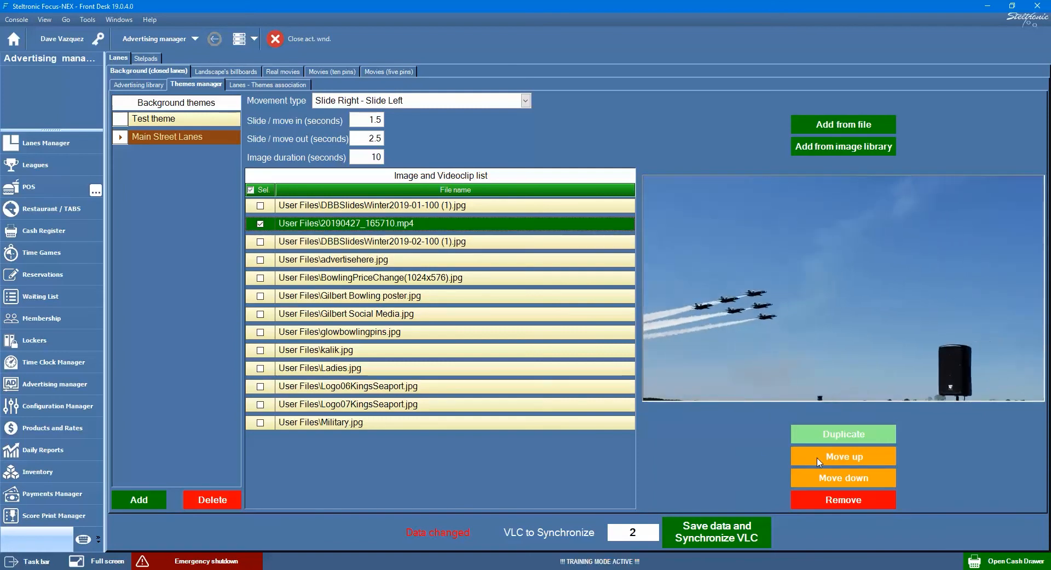
{"action": "left_click", "coordinate": [819, 459]}
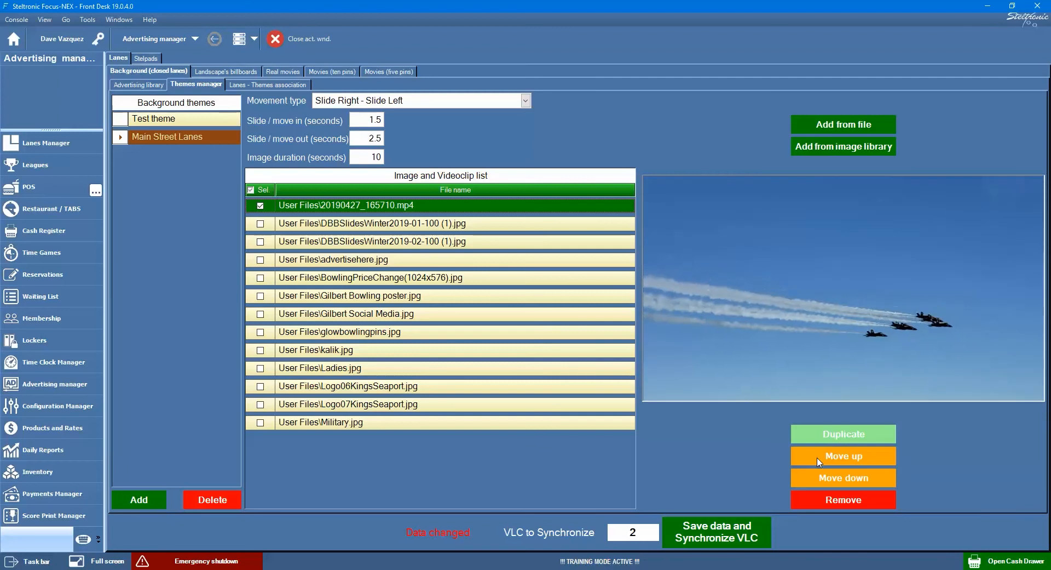
{"action": "left_click", "coordinate": [404, 262]}
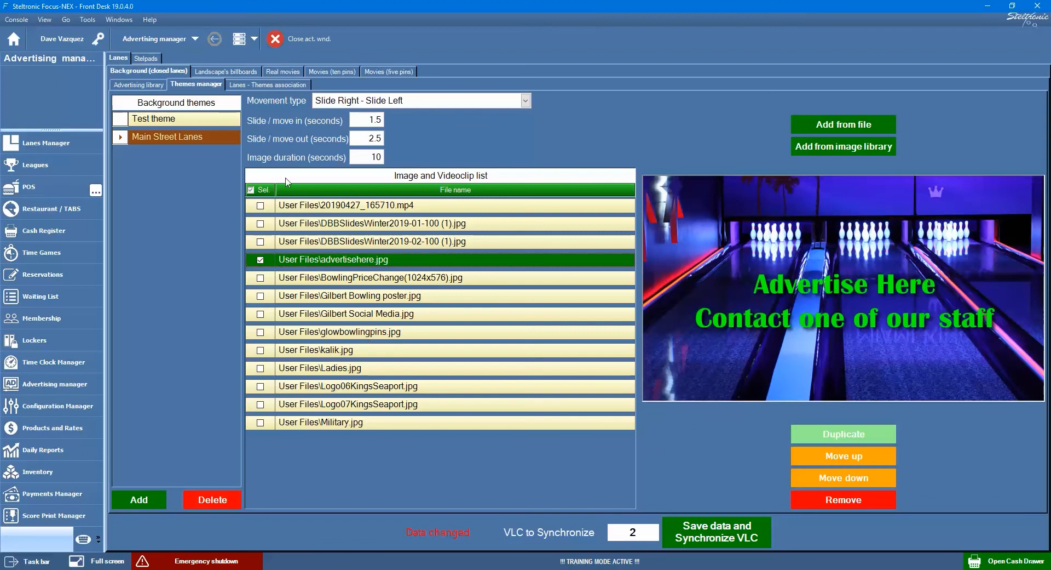
Assign the Main Street Lanes background theme to lane pairs 1 - 2 and 3 - 4
{"action": "left_click", "coordinate": [283, 86]}
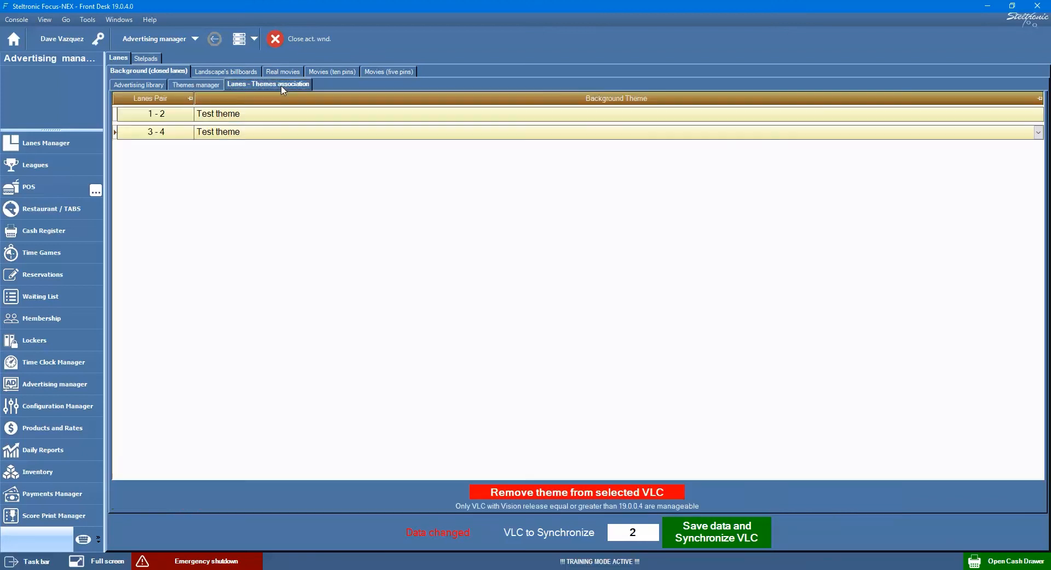
{"action": "left_click", "coordinate": [271, 114]}
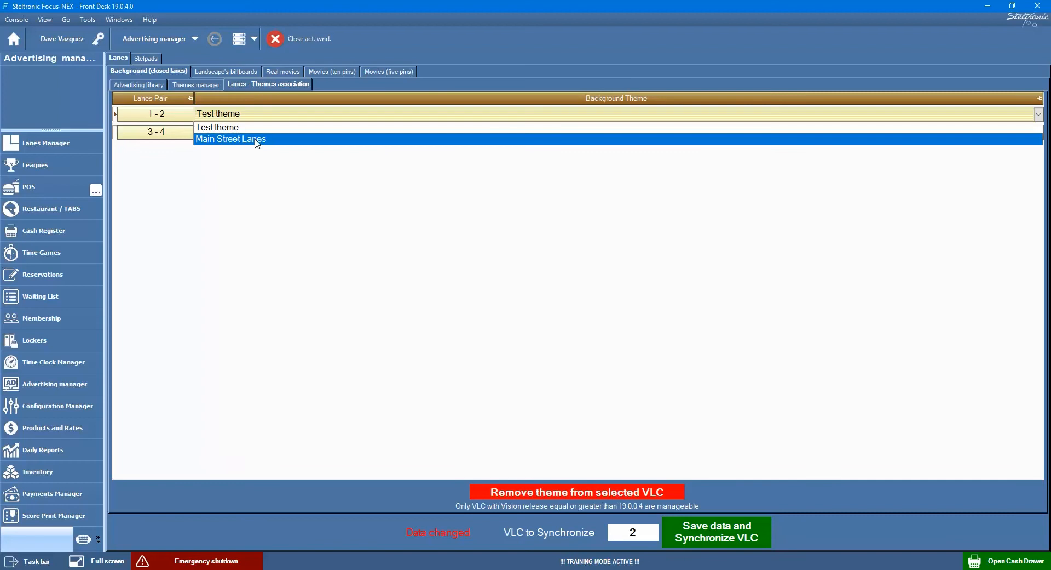
{"action": "left_click", "coordinate": [257, 139]}
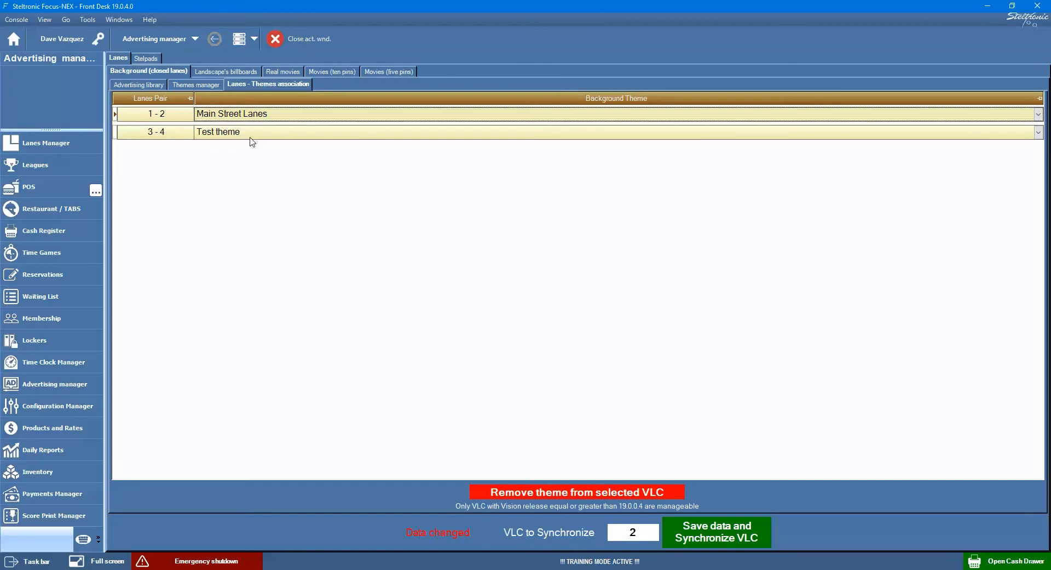
{"action": "left_click", "coordinate": [251, 133]}
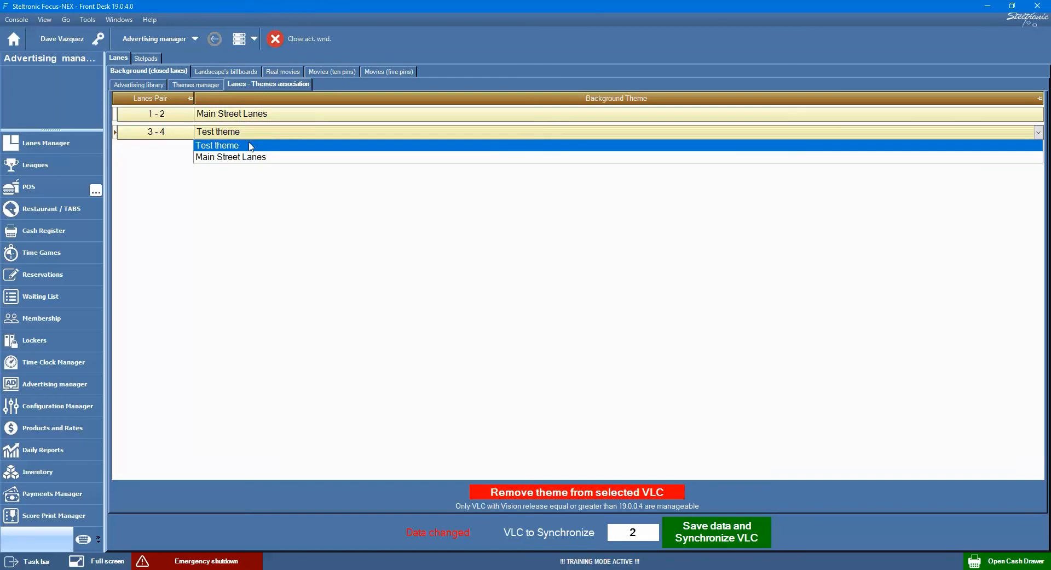
{"action": "left_click", "coordinate": [250, 158]}
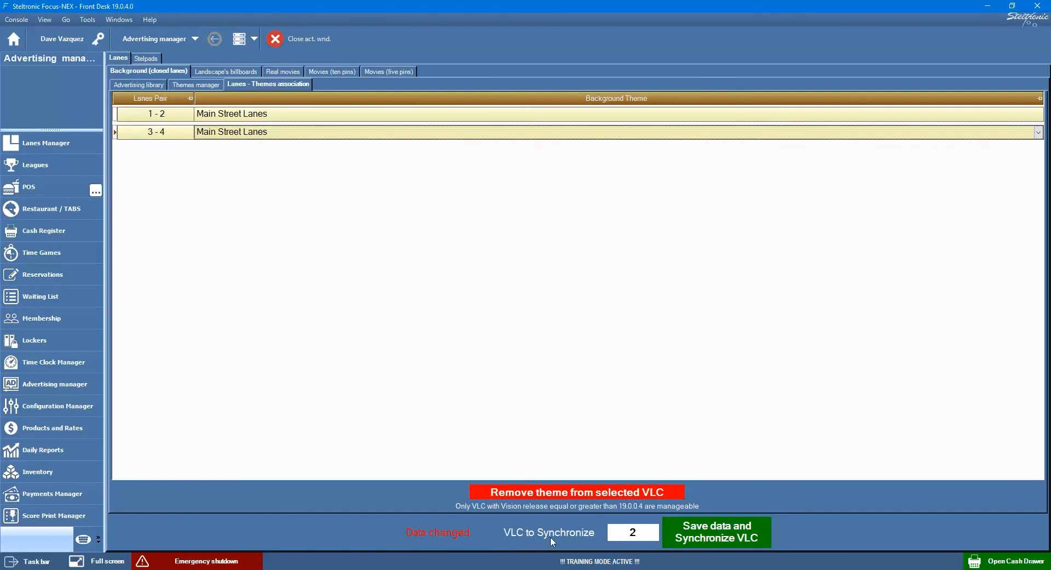
Save the data and synchronize the connected VLCs now, with any others at the first reconnection
{"action": "left_click", "coordinate": [705, 536]}
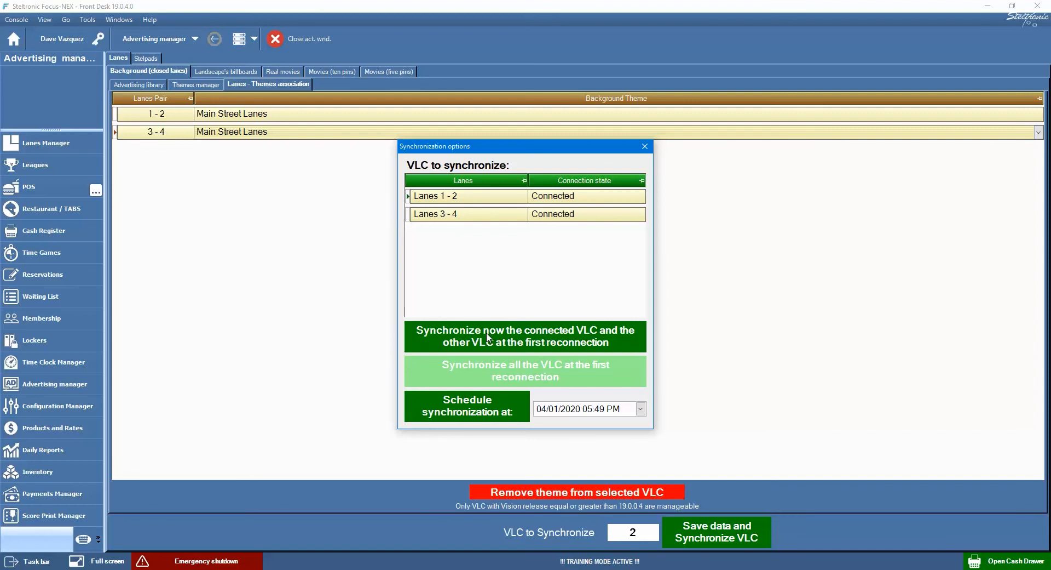
{"action": "left_click", "coordinate": [488, 337]}
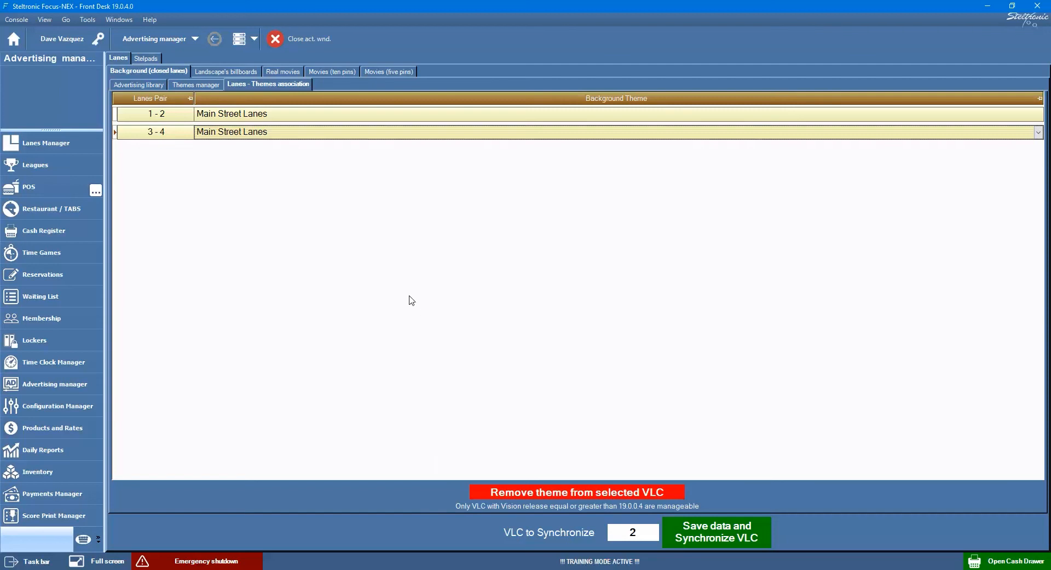
Check the lanes in Lanes Manager, return to the Advertising manager and view the landscape's billboard themes
{"action": "left_click", "coordinate": [81, 145]}
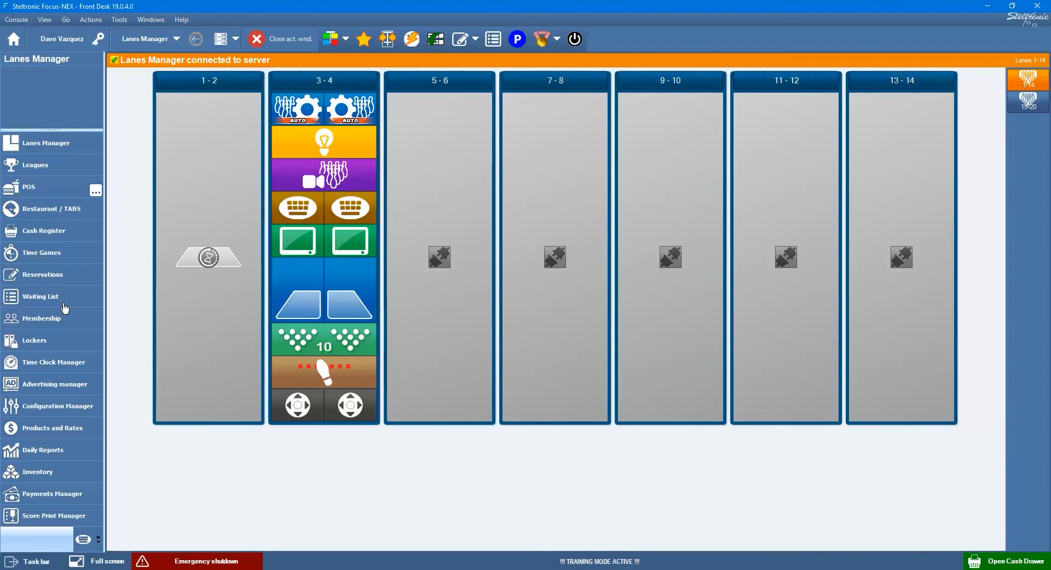
{"action": "left_click", "coordinate": [60, 386]}
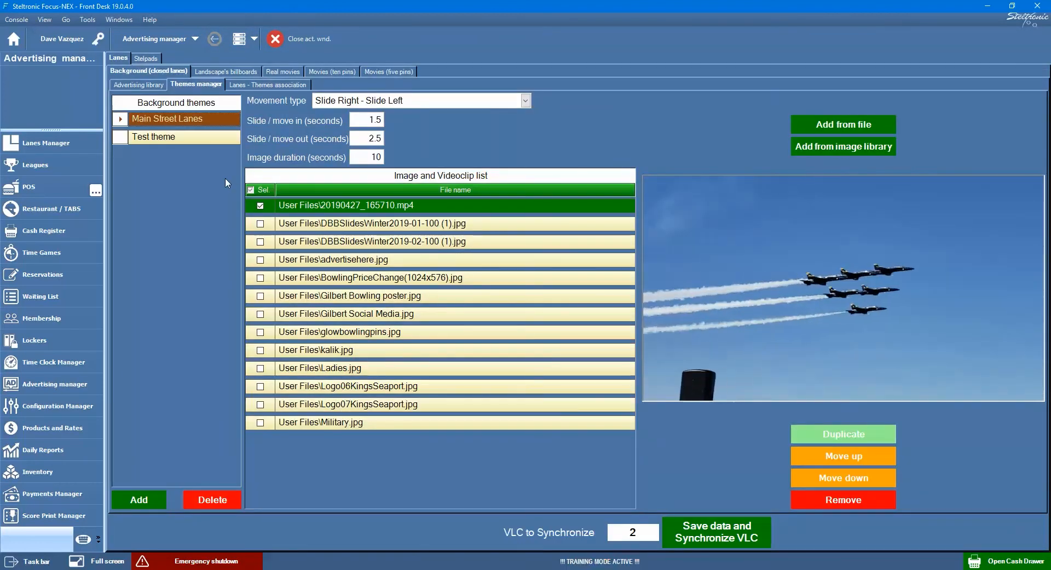
{"action": "left_click", "coordinate": [232, 74]}
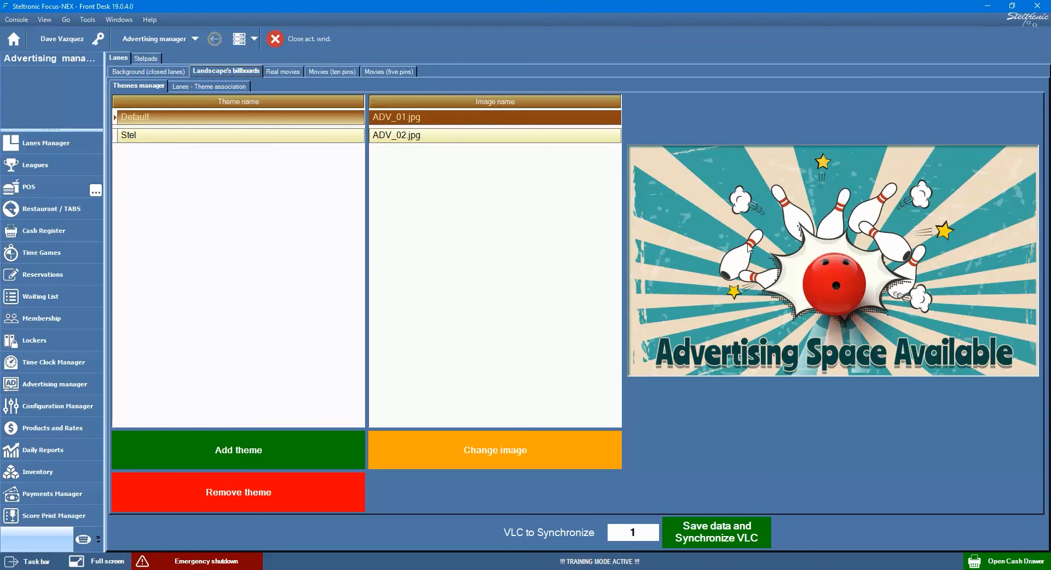
Preview the landscape billboard images ADV_02.jpg and ADV_01.jpg, and save the advertising data with VLC synchronization
{"action": "left_click", "coordinate": [595, 140]}
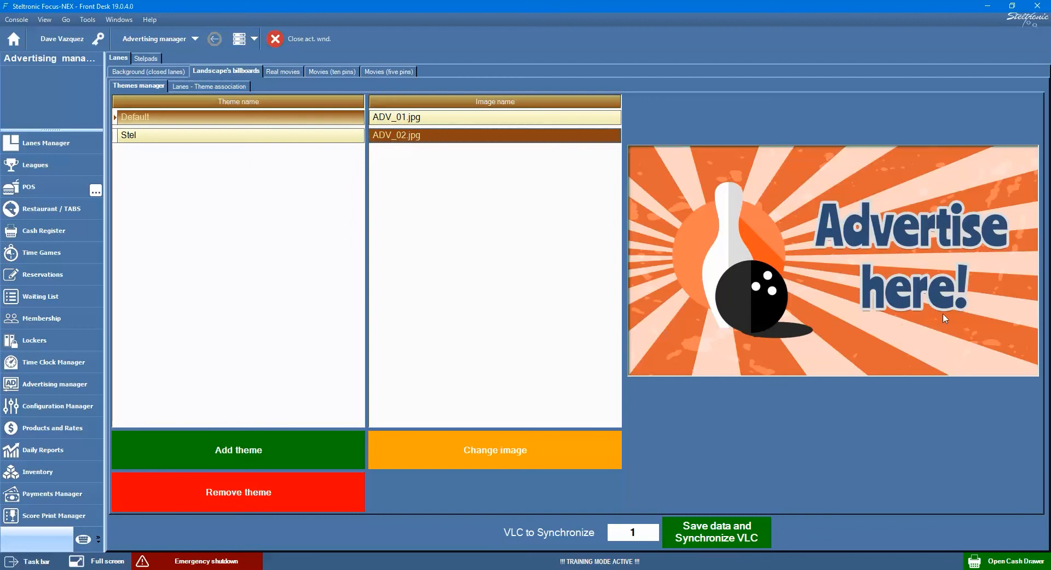
{"action": "left_click", "coordinate": [581, 117]}
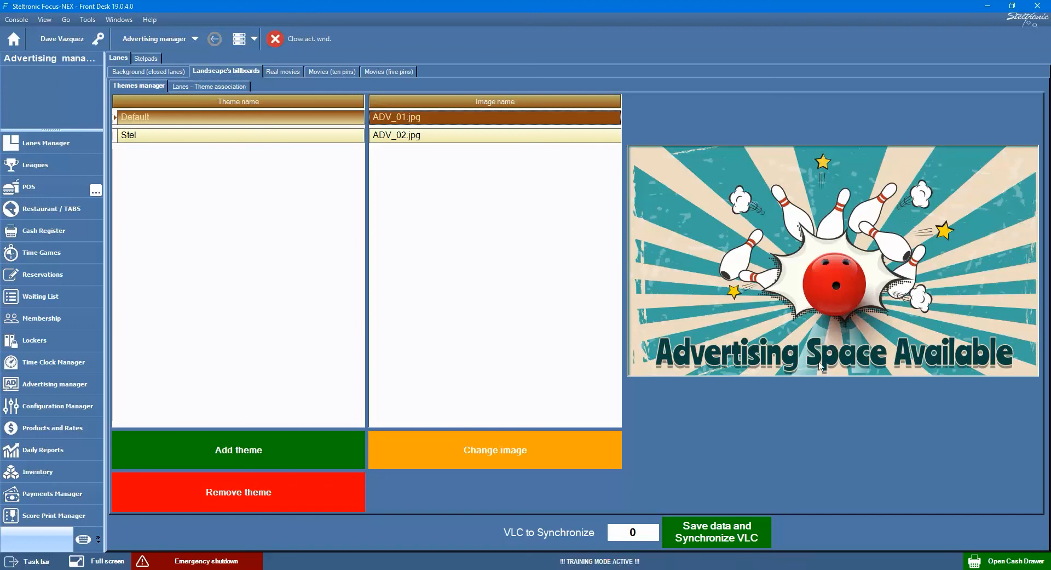
{"action": "left_click", "coordinate": [742, 537]}
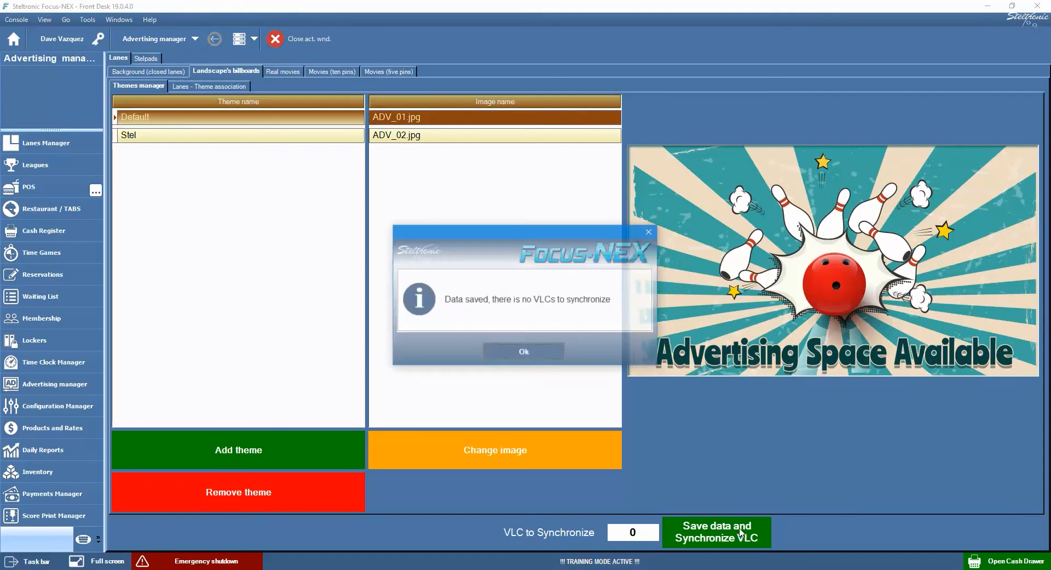
{"action": "left_click", "coordinate": [522, 350]}
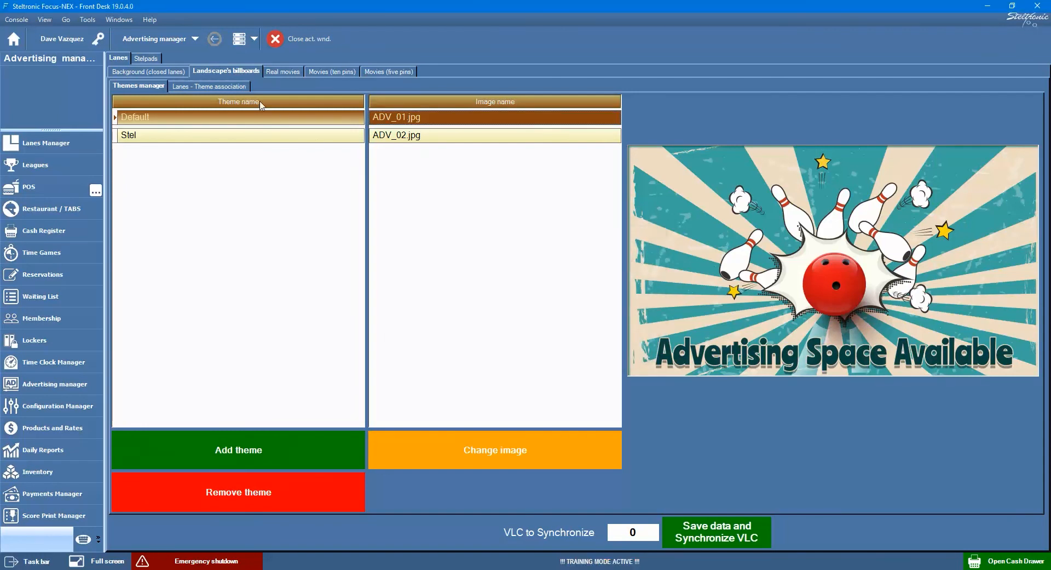
Check the landscape themes' lane associations and preview the Good real movies 20190427_165710.mp4 and Goal_7sec.mp4
{"action": "left_click", "coordinate": [237, 87]}
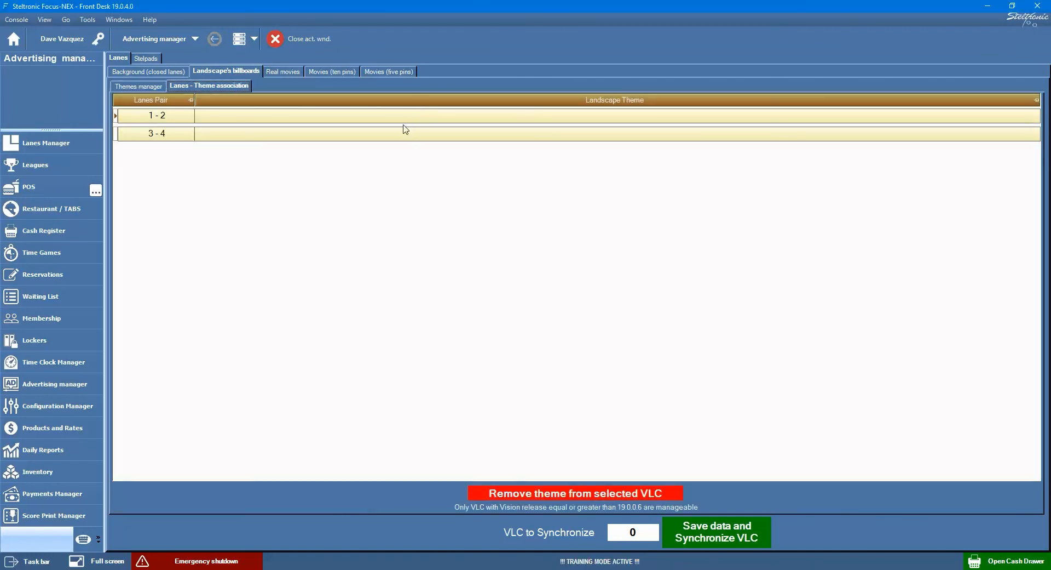
{"action": "left_click", "coordinate": [296, 72]}
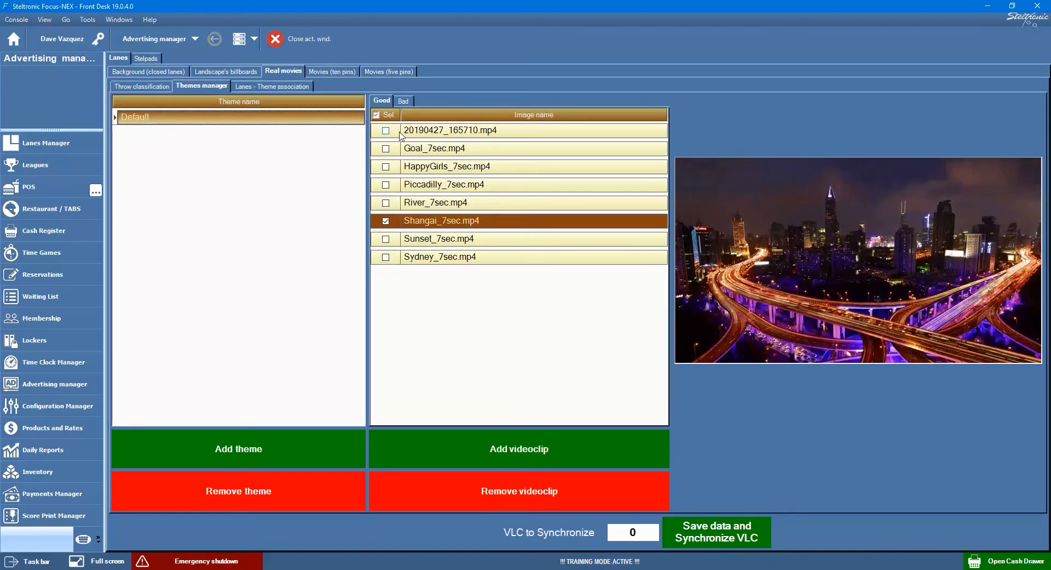
{"action": "left_click", "coordinate": [444, 132]}
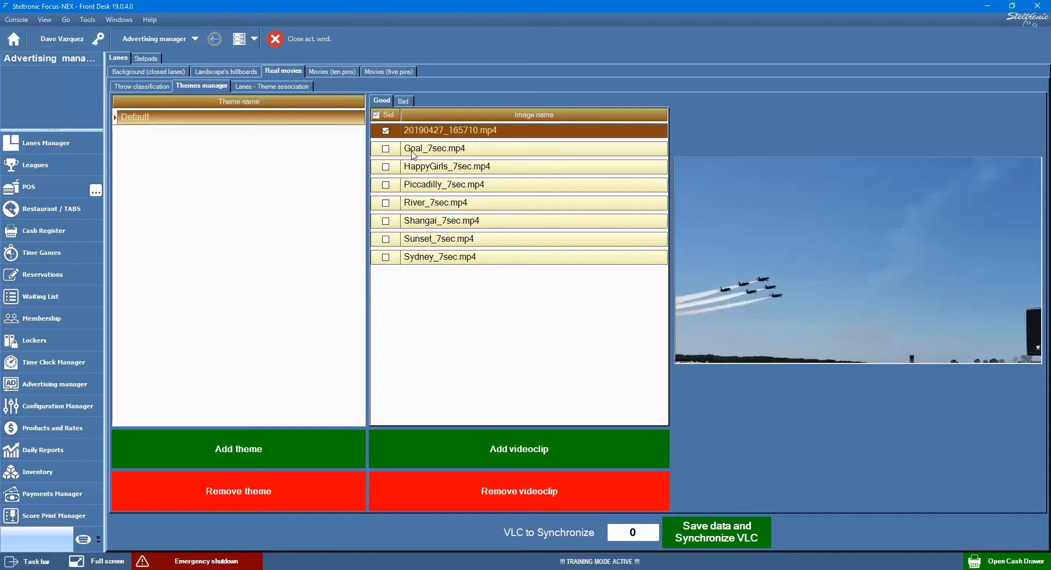
{"action": "left_click", "coordinate": [446, 154]}
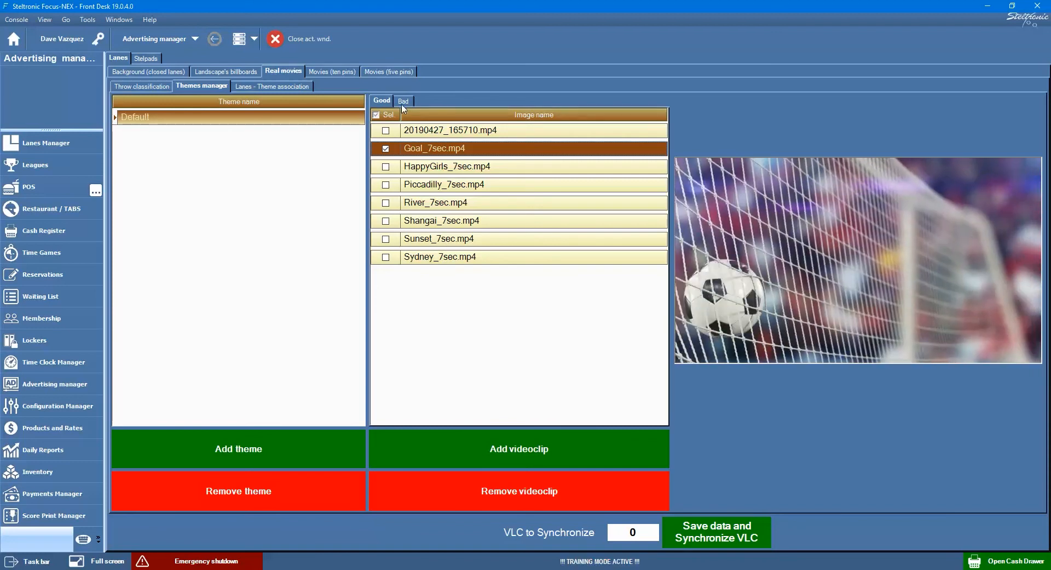
Compare the Good and Bad videoclip lists of the Default real movies theme
{"action": "left_click", "coordinate": [404, 103]}
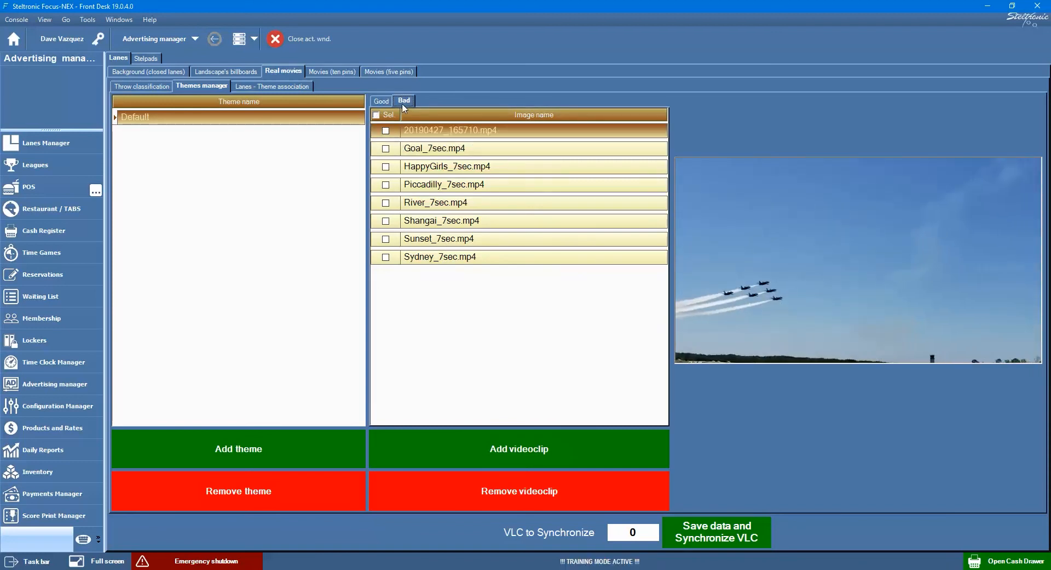
{"action": "left_click", "coordinate": [381, 101]}
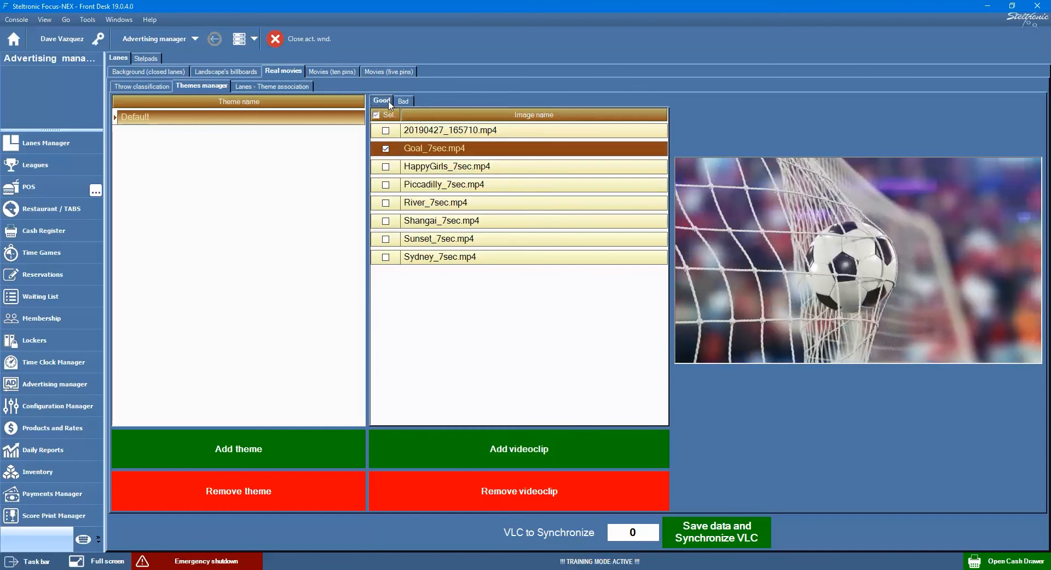
{"action": "left_click", "coordinate": [403, 101]}
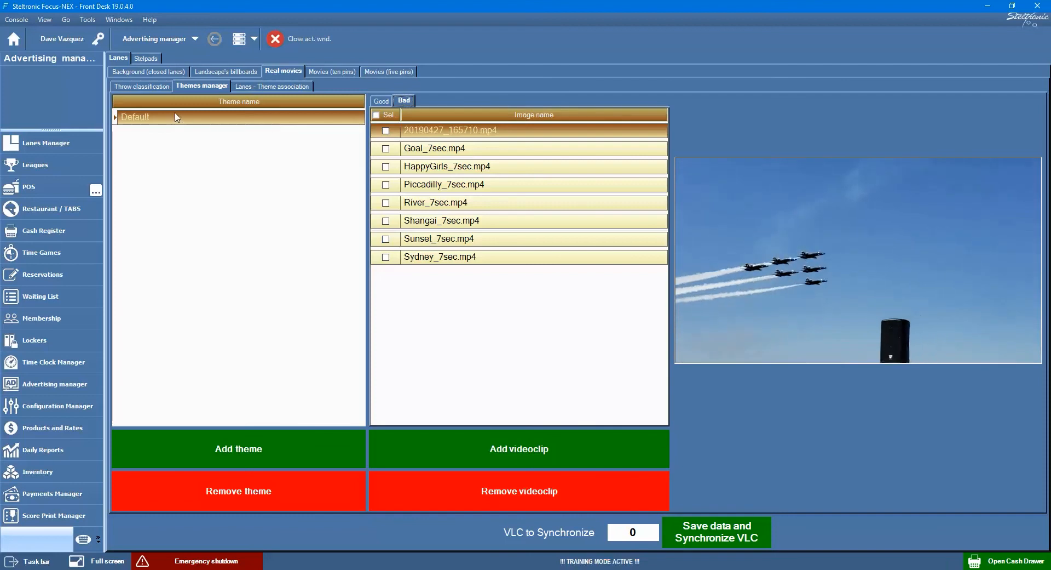
Review the Good and Bad throw classifications for real movies, and the real movies themes' lane associations
{"action": "left_click", "coordinate": [154, 87]}
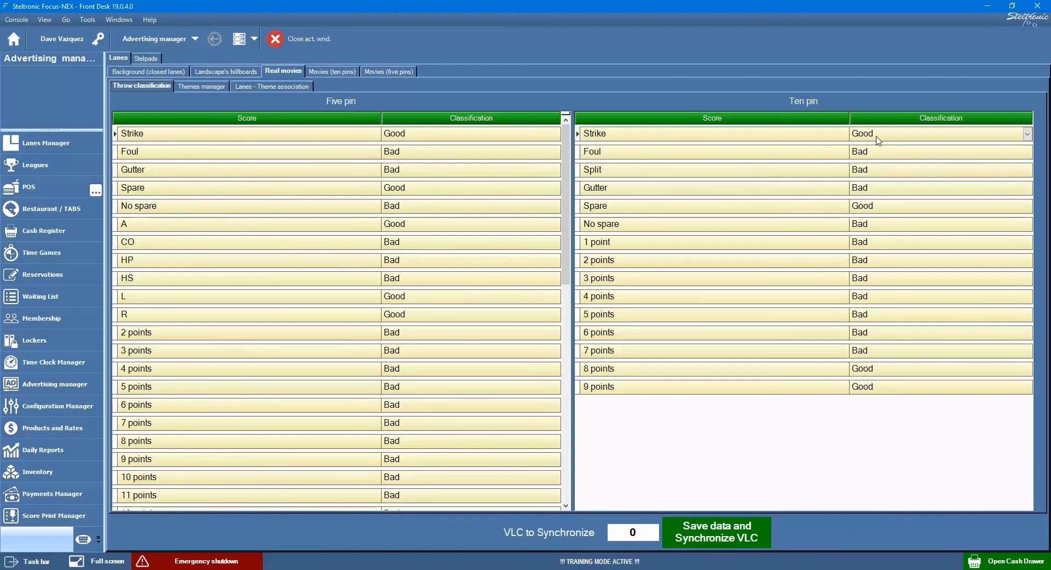
{"action": "left_click", "coordinate": [876, 230]}
{"action": "left_click", "coordinate": [248, 88]}
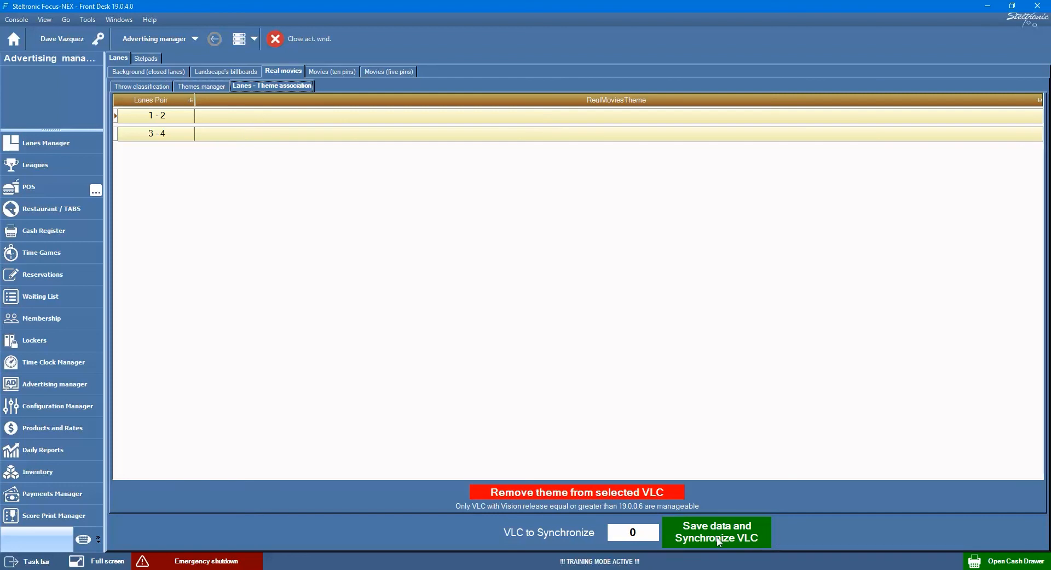
Preview the Strike clips from DefStk.mpg and stk02.m1v to stk06.m1v in the ten-pin movies' Original theme
{"action": "left_click", "coordinate": [339, 73]}
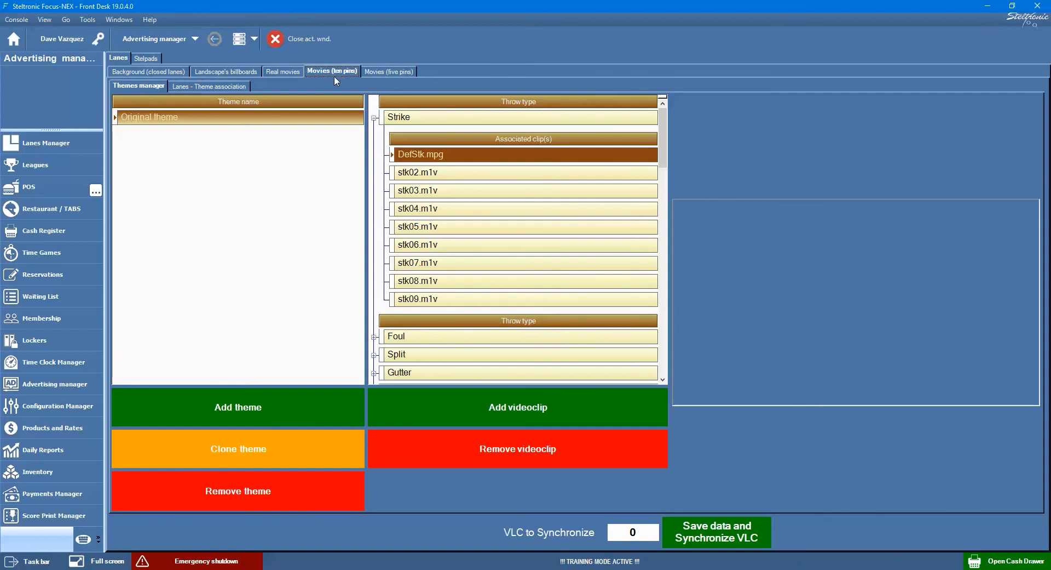
{"action": "left_click", "coordinate": [402, 118]}
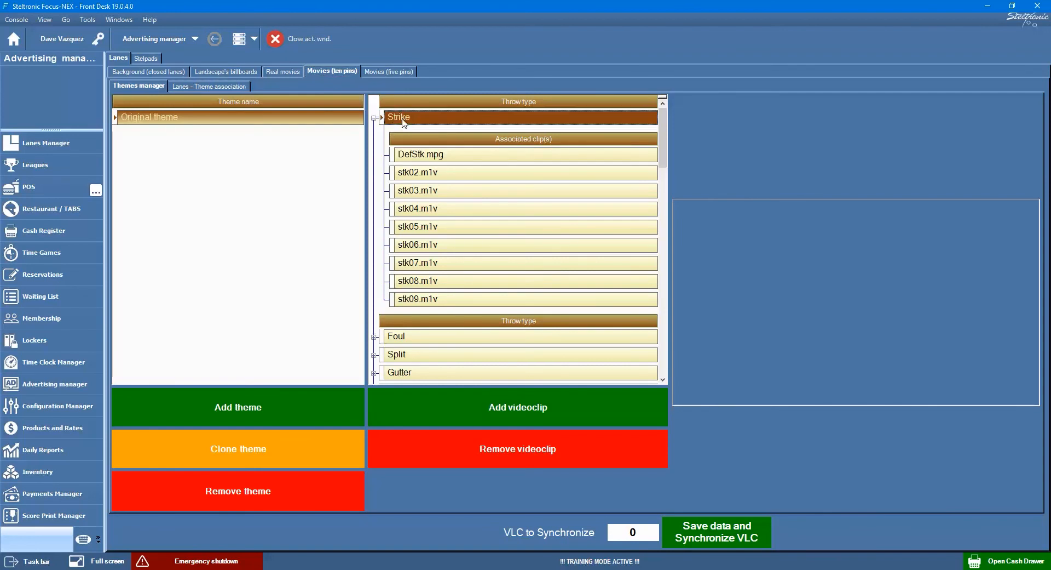
{"action": "left_click", "coordinate": [408, 155]}
{"action": "left_click", "coordinate": [424, 174]}
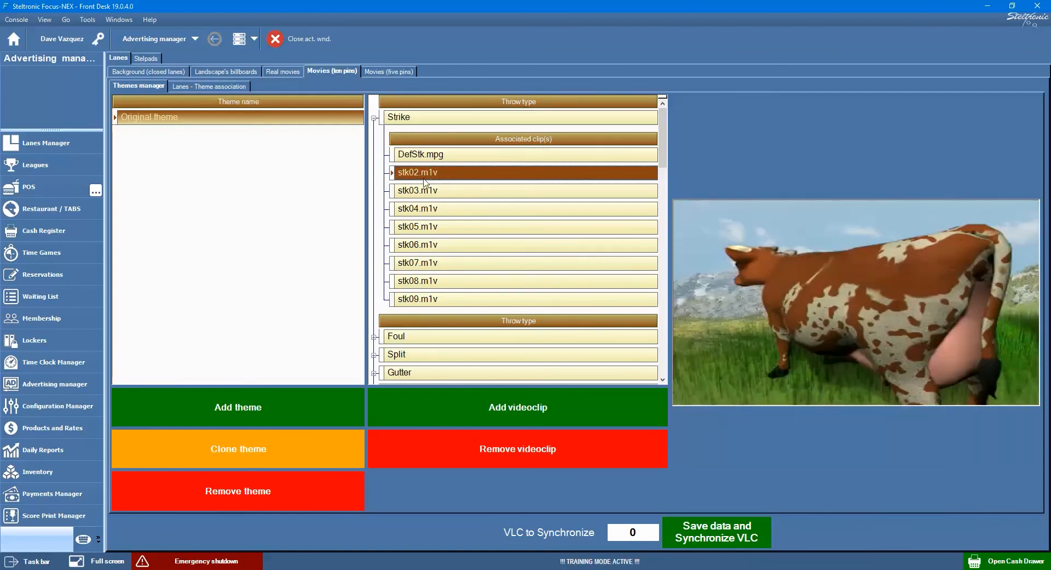
{"action": "left_click", "coordinate": [426, 192]}
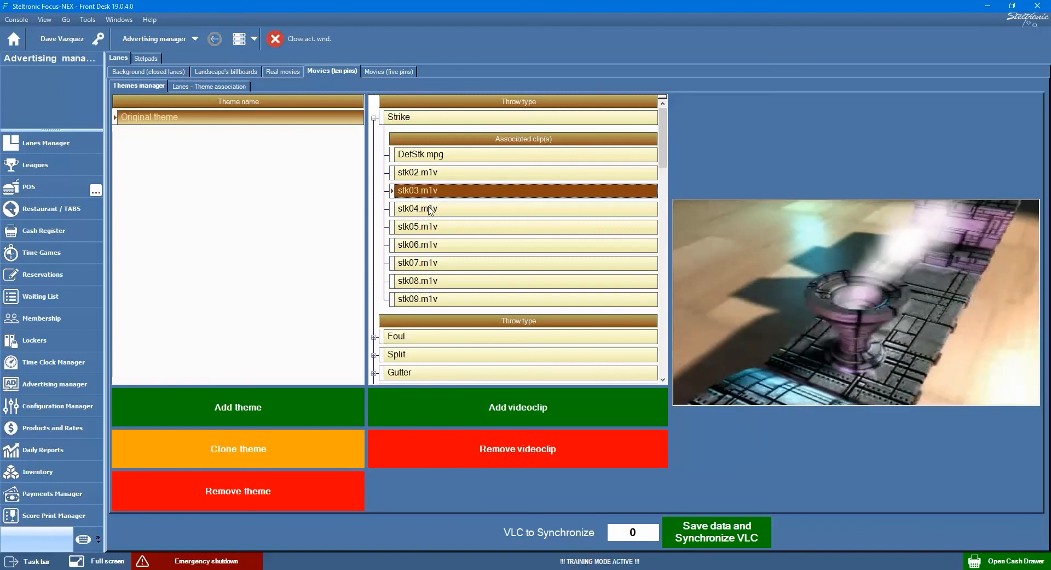
{"action": "left_click", "coordinate": [429, 210]}
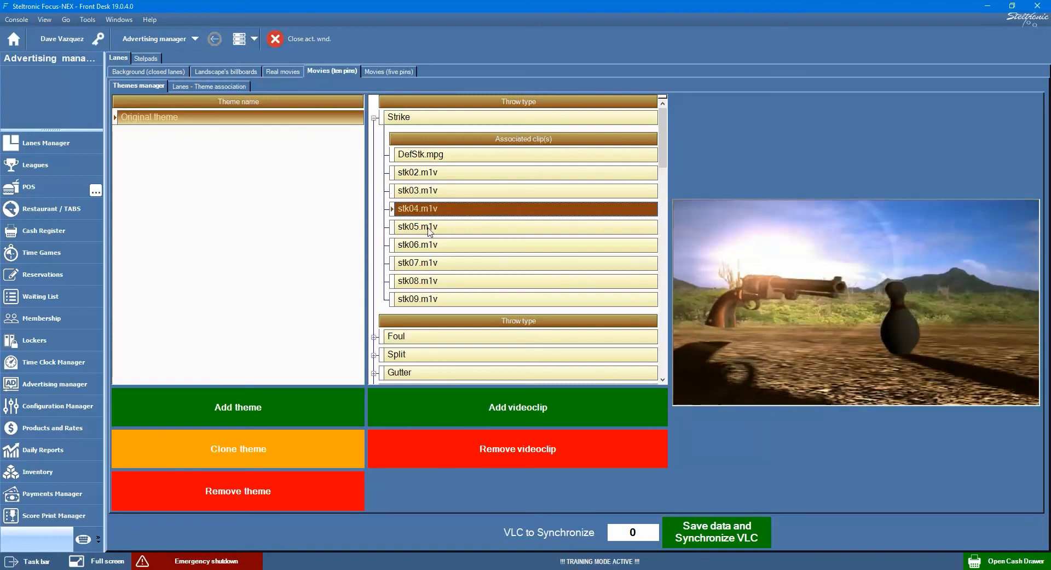
{"action": "left_click", "coordinate": [431, 227]}
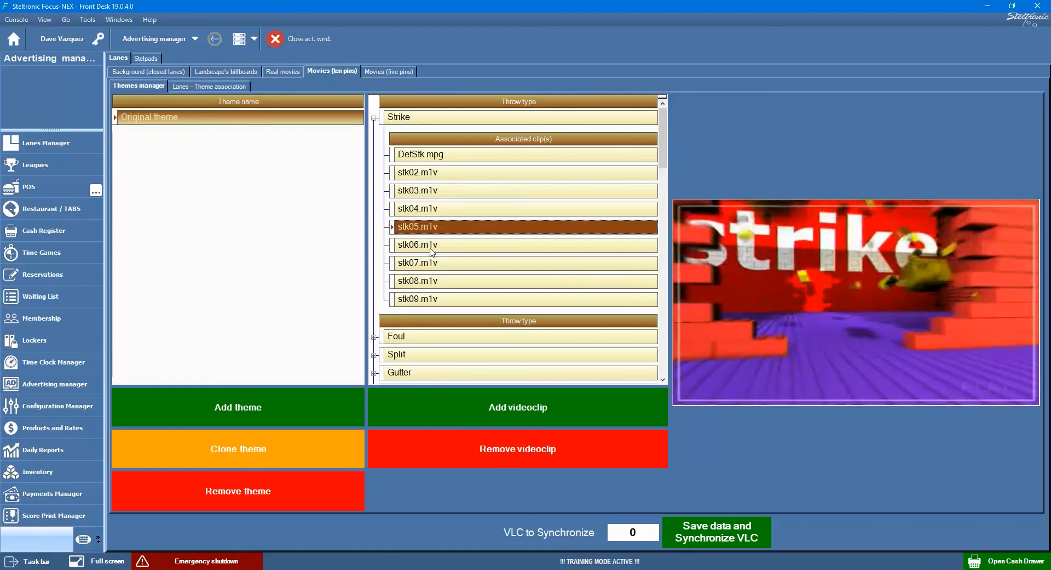
{"action": "left_click", "coordinate": [432, 250]}
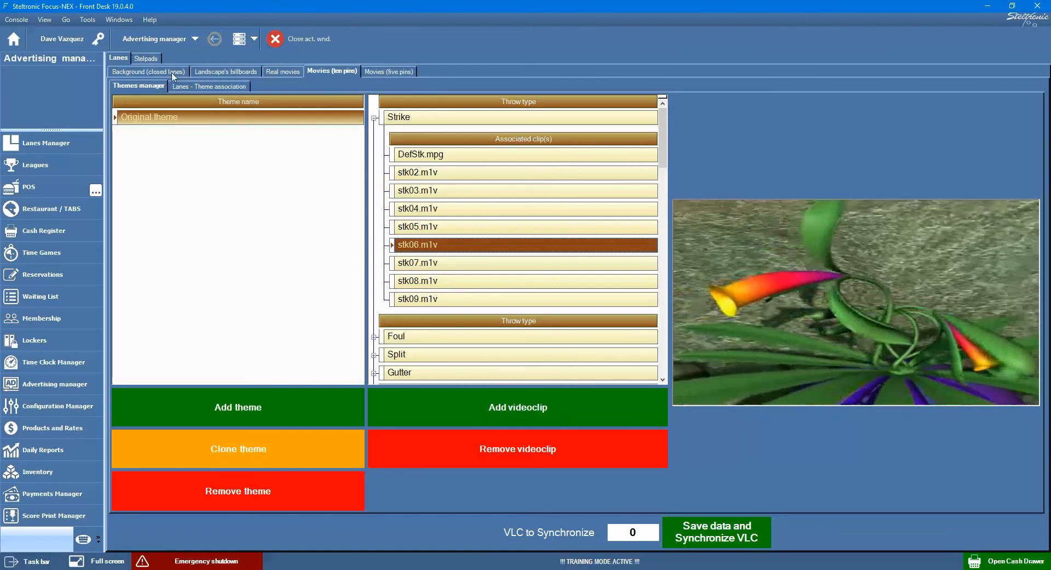
Preview the Stelpads screensaver images logo_screensaver_01.jpg to logo_screensaver_05.jpg, returning to logo_screensaver_03.jpg
{"action": "left_click", "coordinate": [155, 59]}
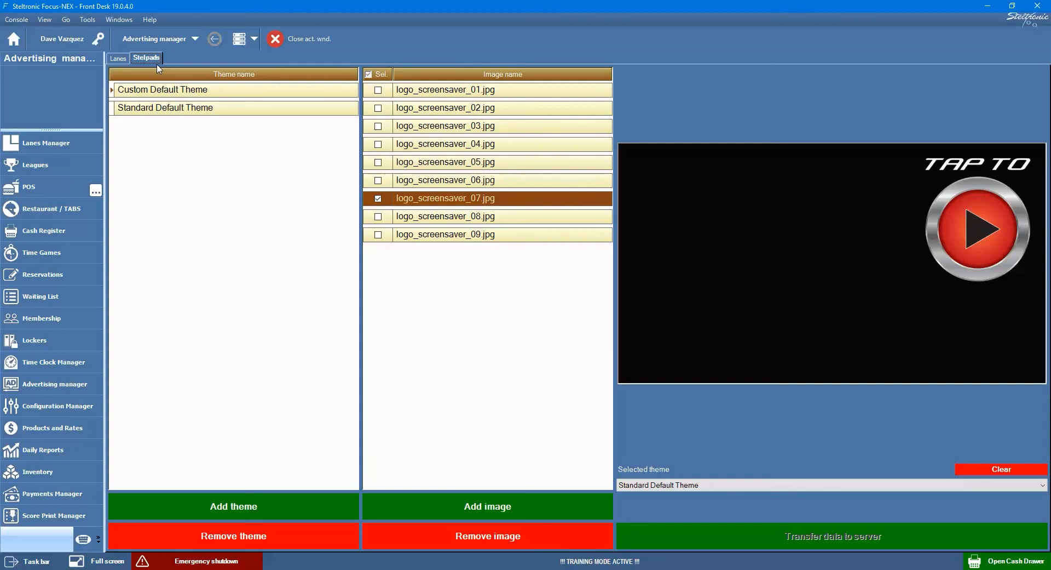
{"action": "left_click", "coordinate": [461, 93]}
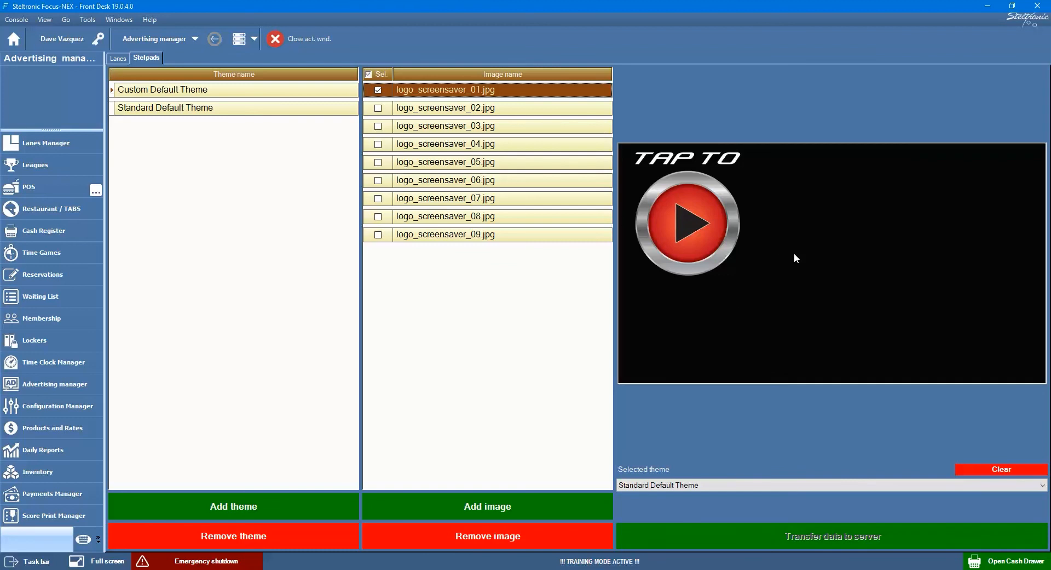
{"action": "left_click", "coordinate": [476, 108]}
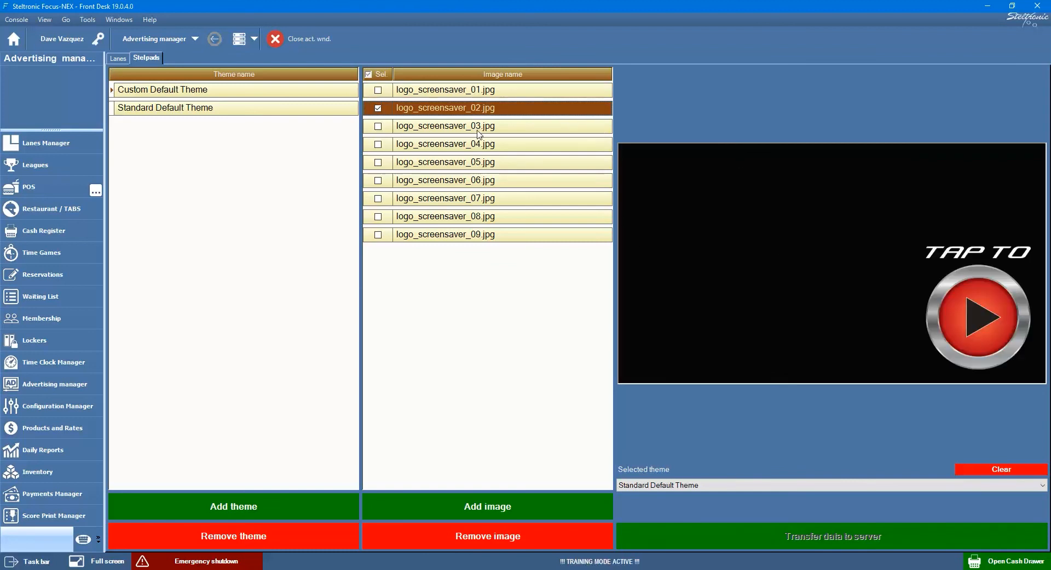
{"action": "left_click", "coordinate": [477, 130]}
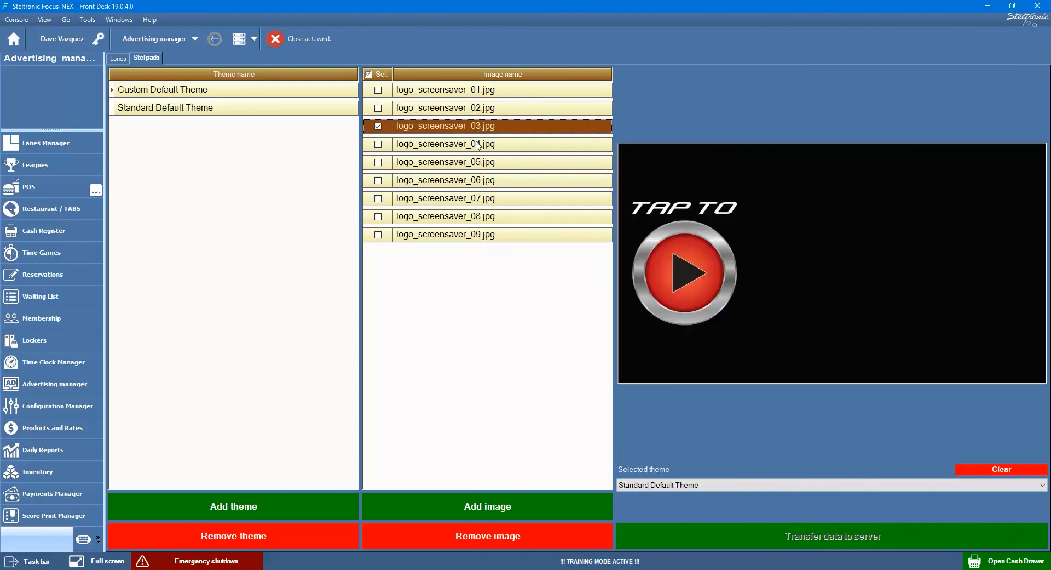
{"action": "left_click", "coordinate": [478, 144]}
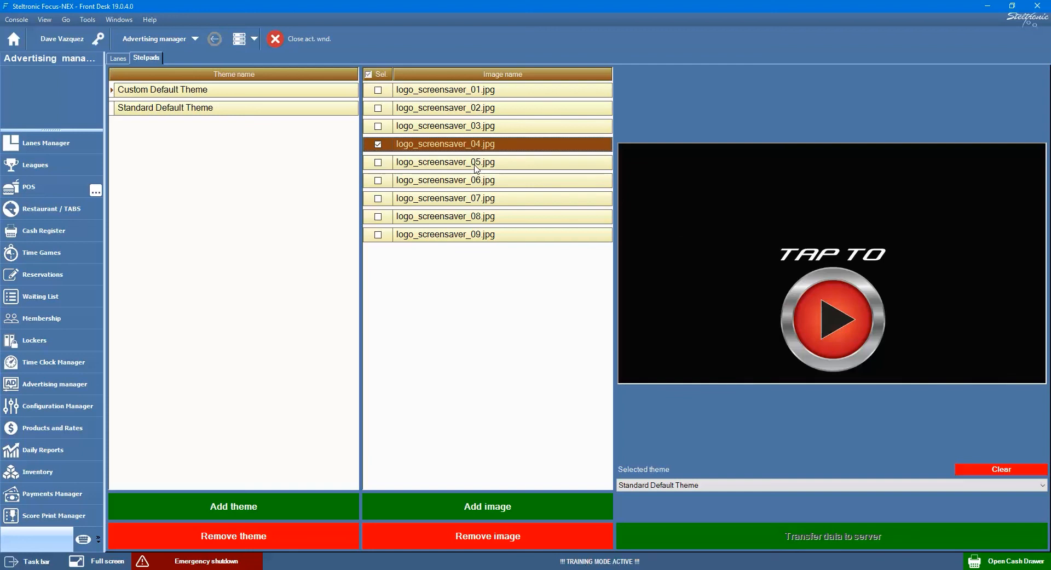
{"action": "left_click", "coordinate": [476, 166]}
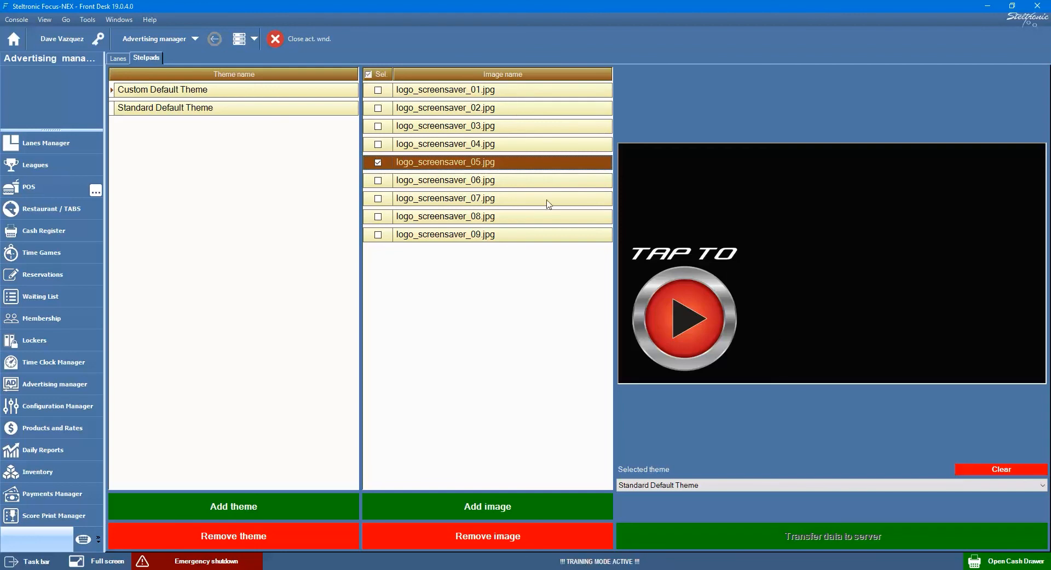
{"action": "left_click", "coordinate": [500, 128]}
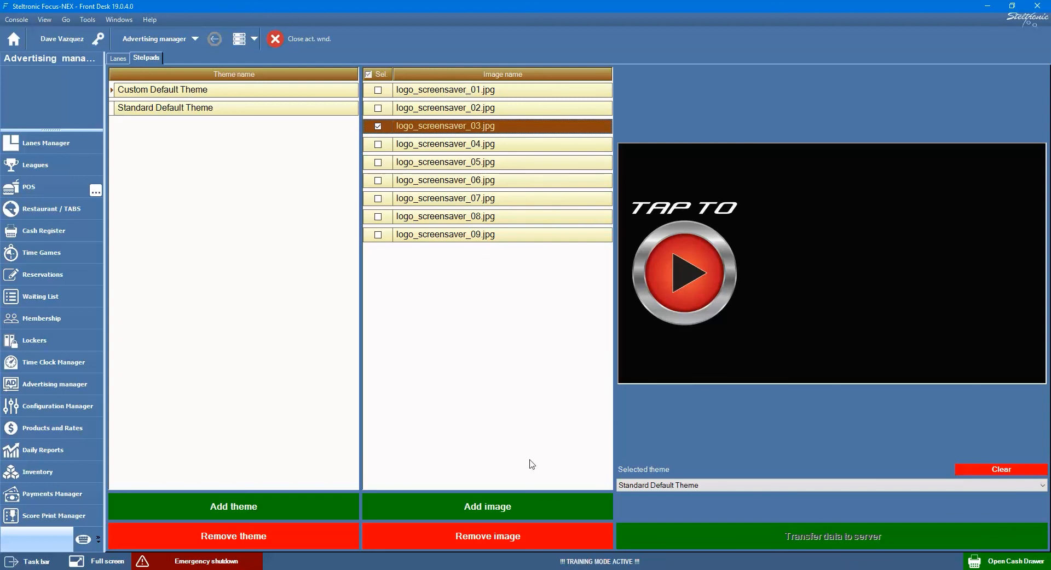
Add DBBSlidesWinter2020.png to the Stelpads Custom Default Theme, and preview logo_screensaver_01.jpg and logo_screensaver_02.jpg
{"action": "left_click", "coordinate": [527, 503]}
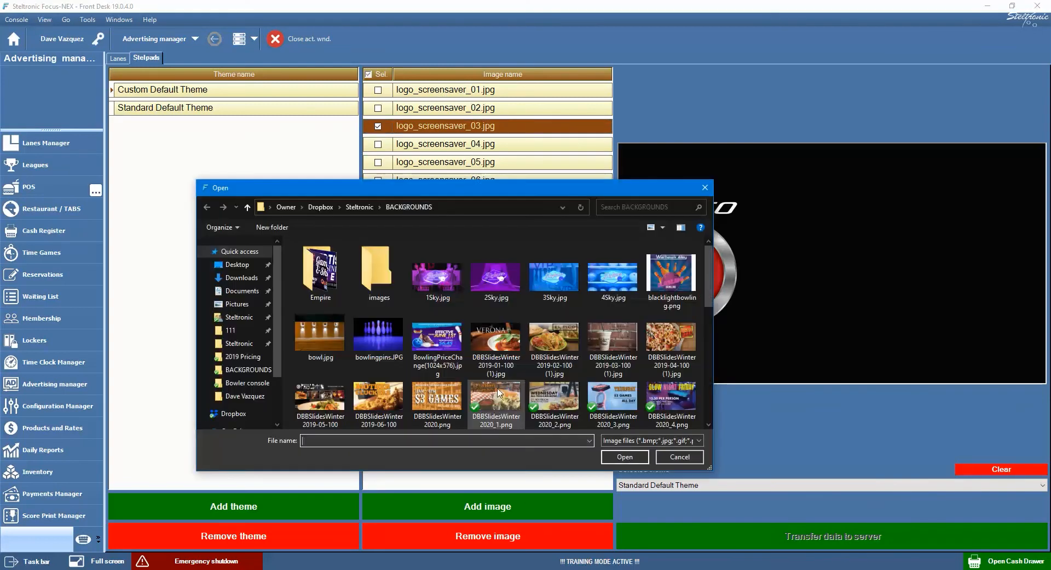
{"action": "left_click", "coordinate": [437, 401]}
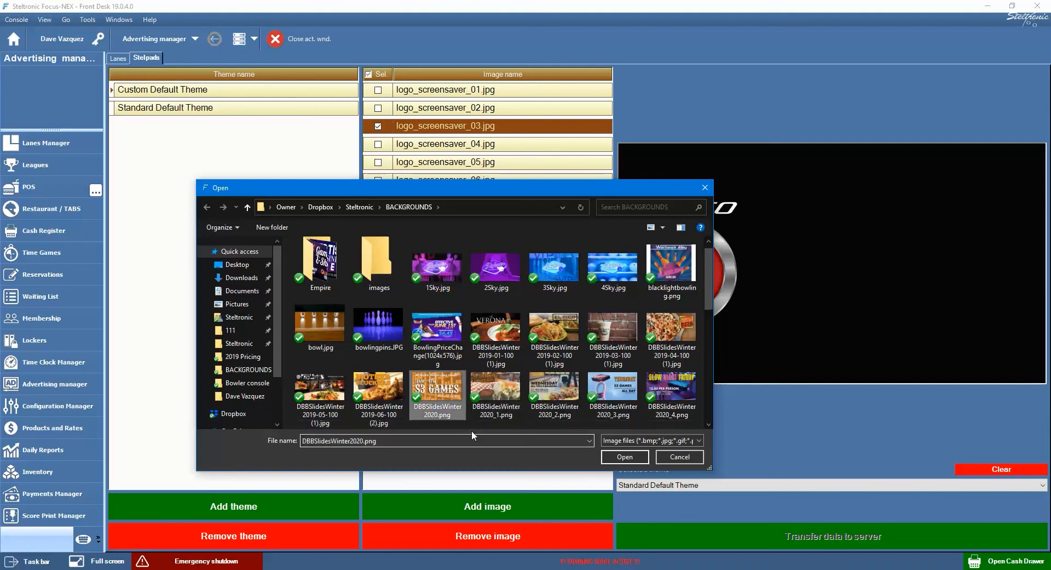
{"action": "left_click", "coordinate": [625, 456]}
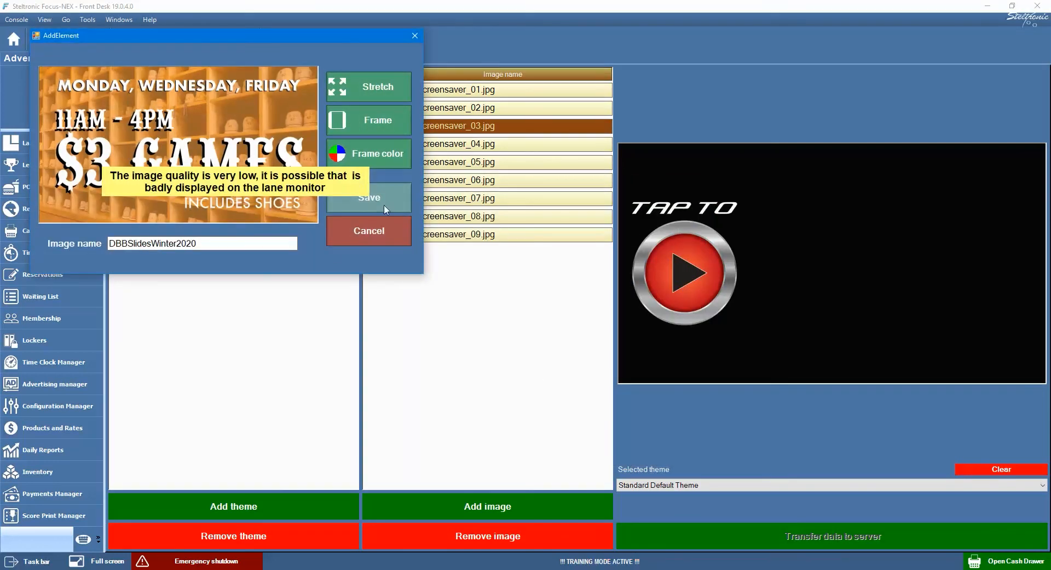
{"action": "left_click", "coordinate": [383, 205]}
{"action": "left_click", "coordinate": [537, 352]}
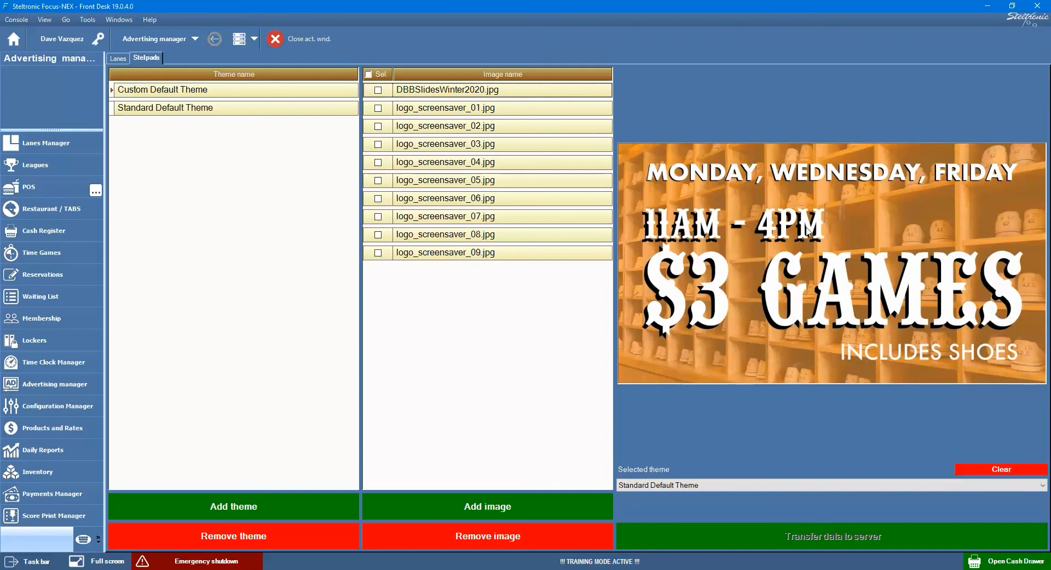
{"action": "left_click", "coordinate": [518, 113]}
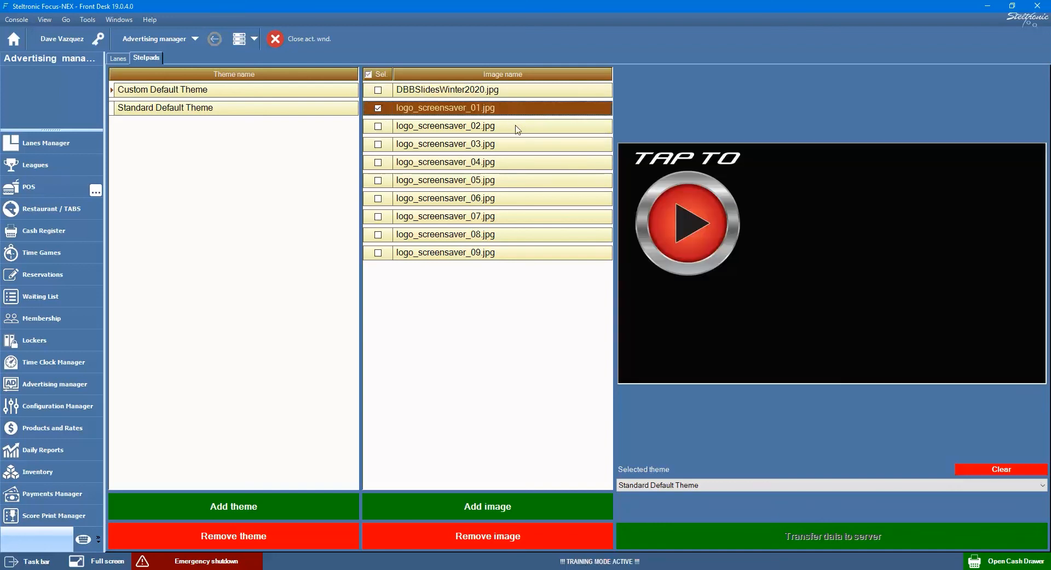
{"action": "left_click", "coordinate": [517, 129]}
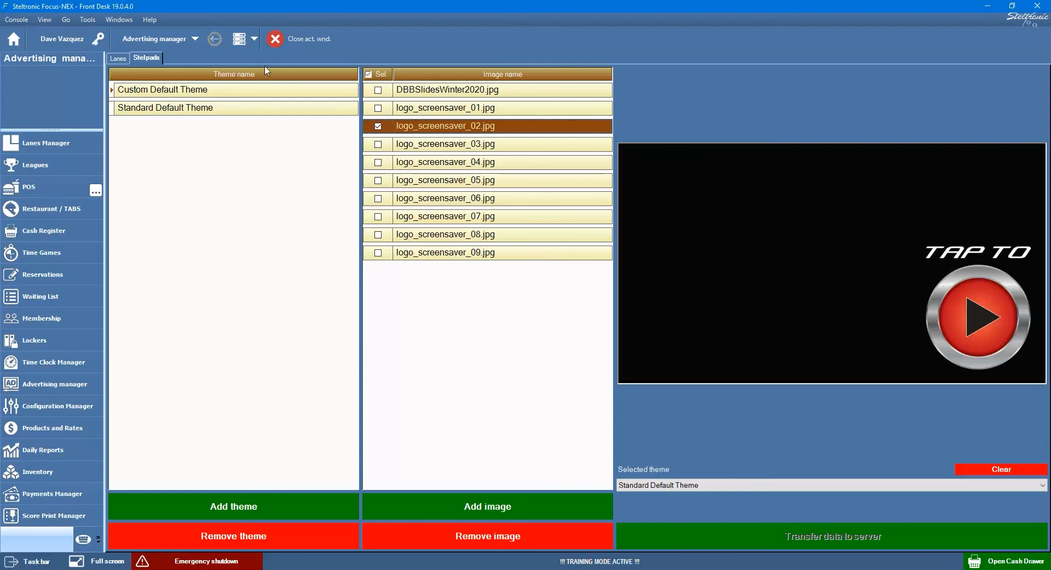
{"action": "left_click", "coordinate": [125, 58]}
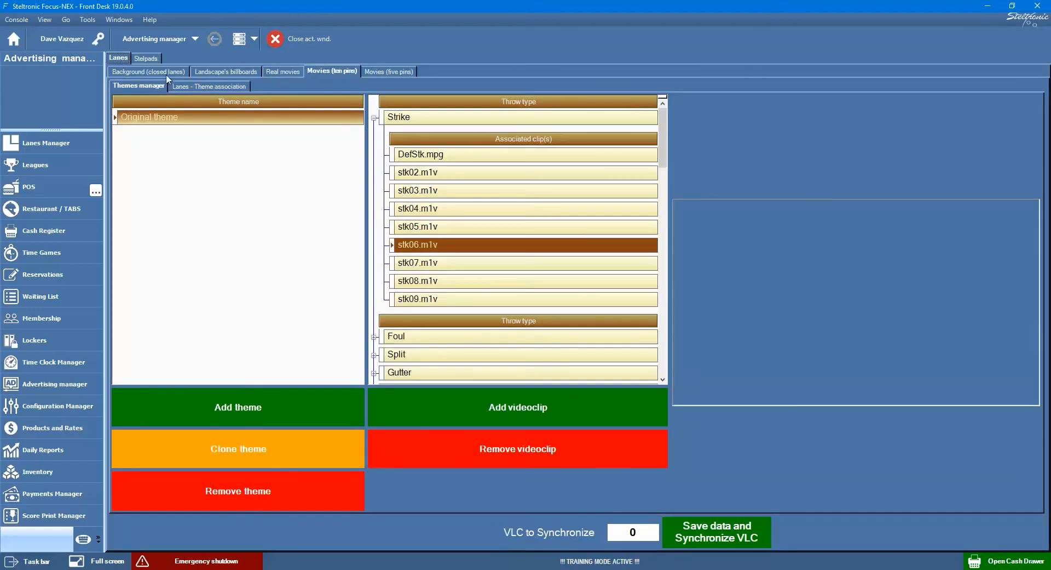
{"action": "left_click", "coordinate": [166, 74]}
{"action": "left_click", "coordinate": [449, 242]}
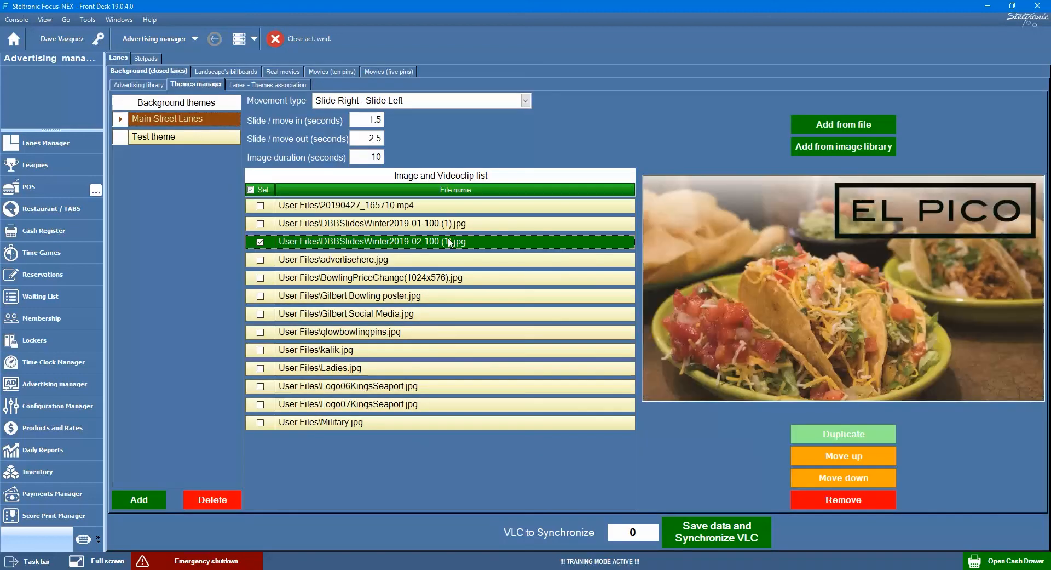